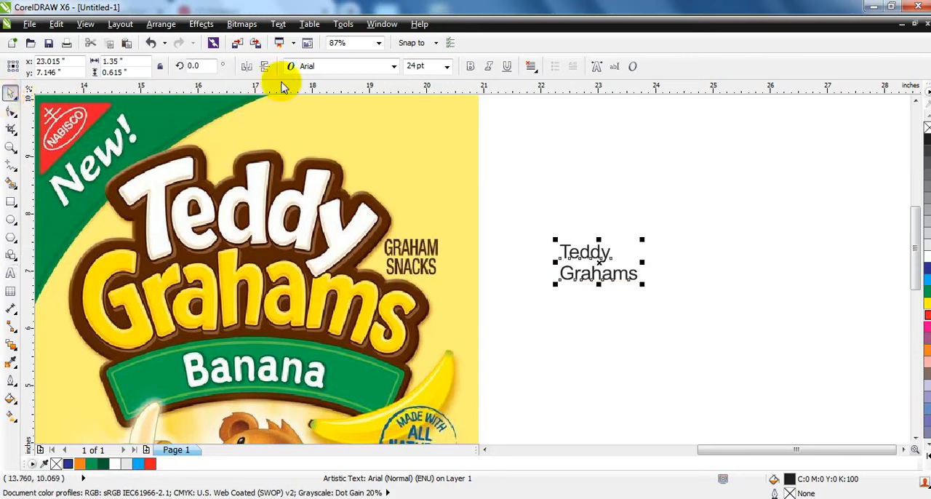
# Set the Teddy Grahams text to Berlin Sans FB Demi and enlarge it to about 62 pt
pyautogui.click(308, 67)
pyautogui.click(313, 98)
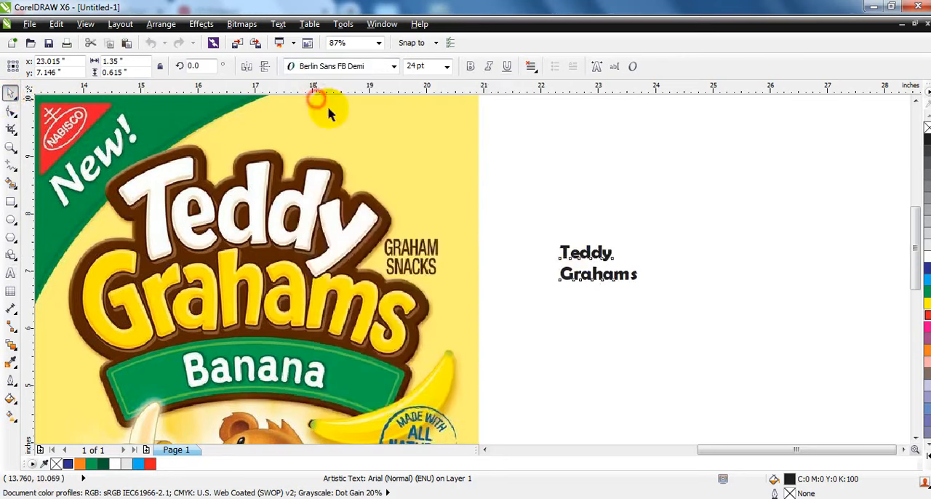
pyautogui.moveTo(644, 288); pyautogui.dragTo(775, 339)
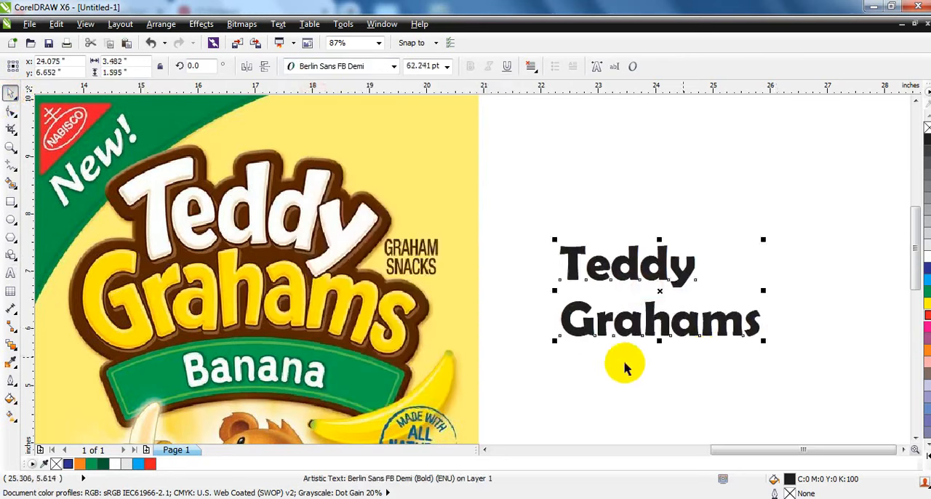
# Break the text into separate lines, then centre Teddy over Grahams and enlarge it to about 79 pt
pyautogui.click(156, 29)
pyautogui.click(182, 177)
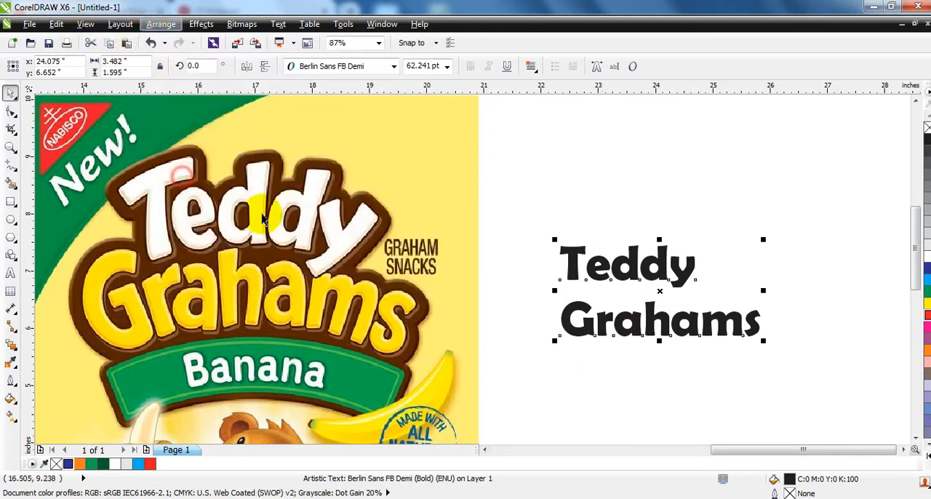
pyautogui.click(596, 197)
pyautogui.moveTo(663, 282); pyautogui.dragTo(691, 293)
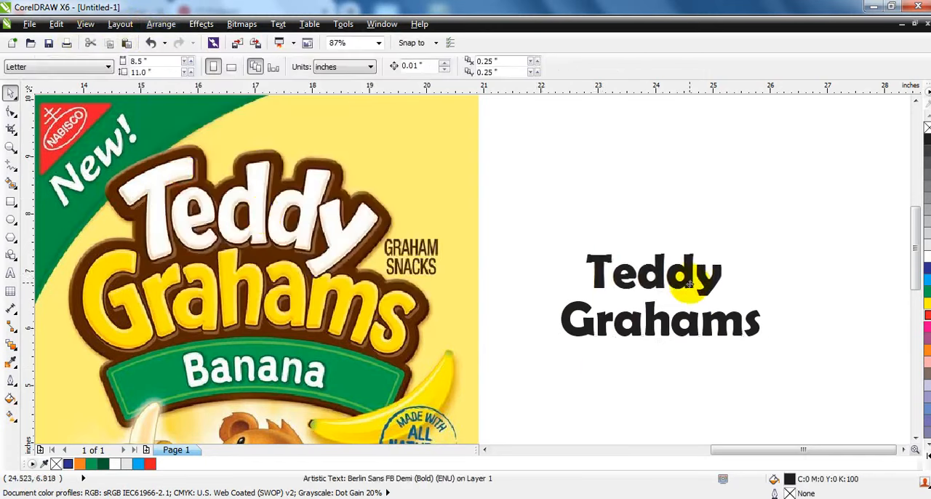
pyautogui.moveTo(729, 252); pyautogui.dragTo(762, 247)
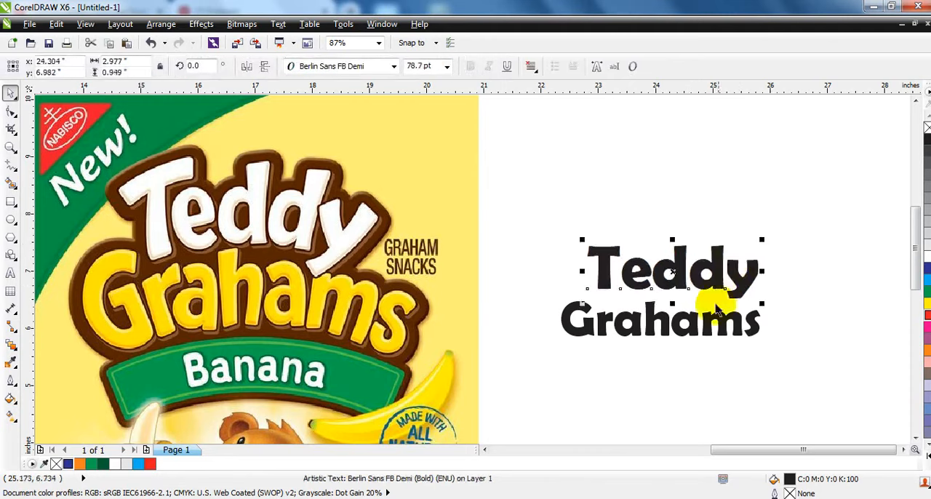
# Enlarge the word Grahams to about 88 pt and centre it closely beneath Teddy
pyautogui.click(709, 313)
pyautogui.moveTo(763, 340); pyautogui.dragTo(842, 368)
pyautogui.moveTo(701, 326); pyautogui.dragTo(672, 317)
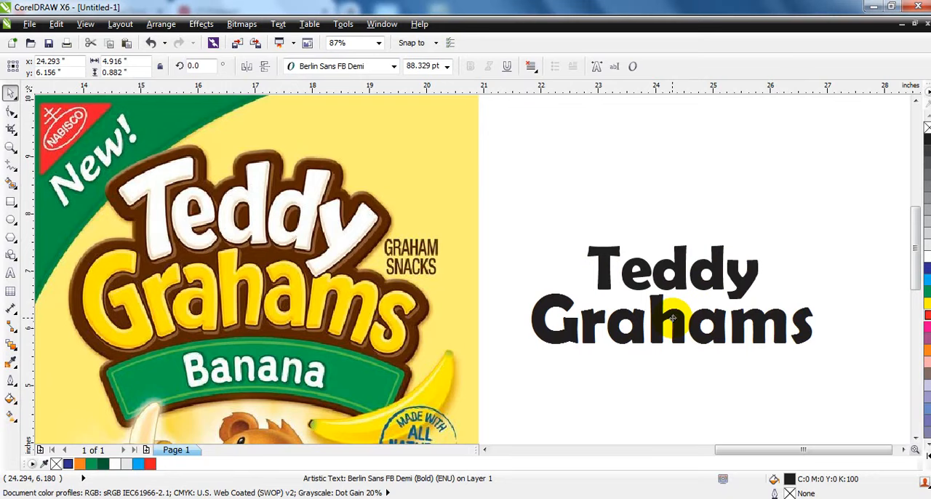
pyautogui.click(698, 360)
# Stretch both words vertically to about 1.98 in tall overall and widen Teddy to about 3.06 in
pyautogui.moveTo(832, 373); pyautogui.dragTo(534, 231)
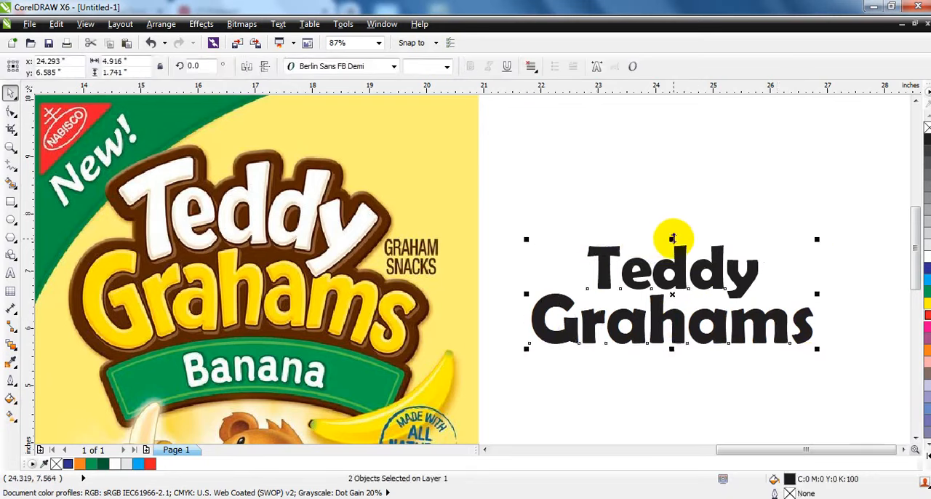
pyautogui.moveTo(672, 234); pyautogui.dragTo(673, 224)
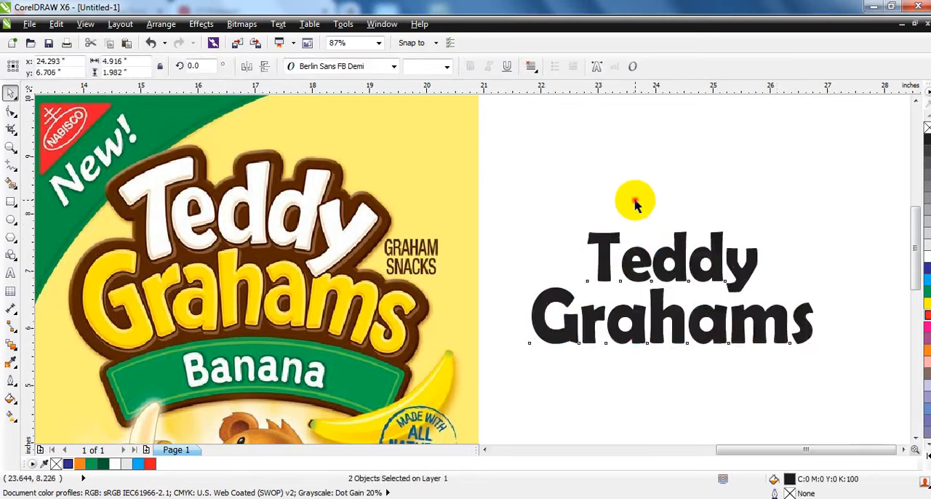
pyautogui.click(624, 253)
pyautogui.moveTo(579, 253); pyautogui.dragTo(581, 259)
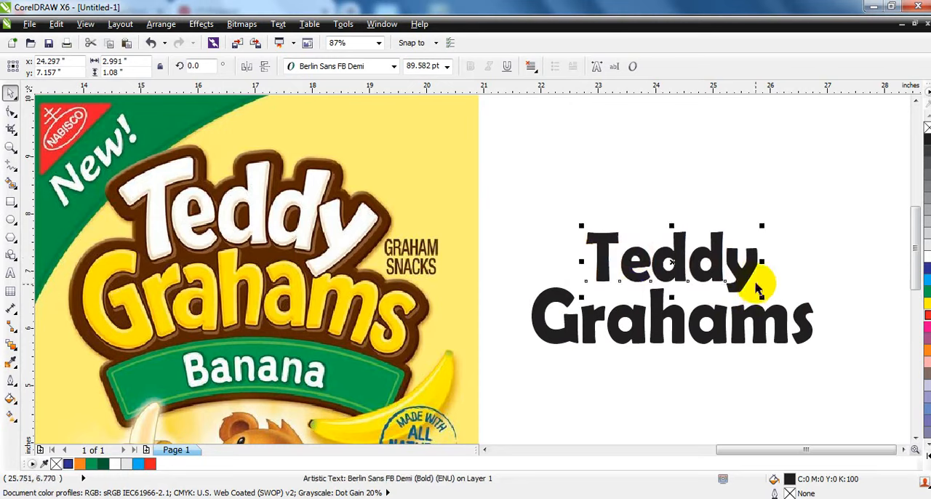
pyautogui.moveTo(761, 262); pyautogui.dragTo(767, 262)
pyautogui.click(818, 274)
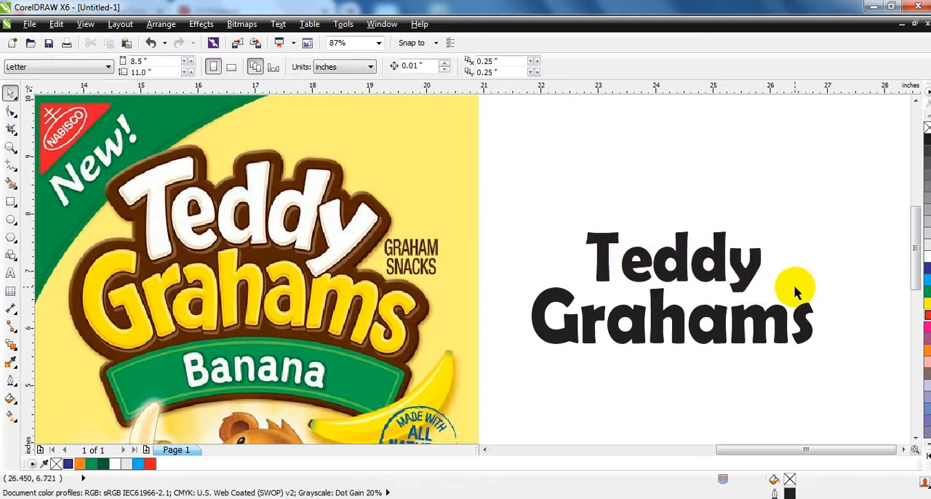
# Break the words Grahams and Teddy apart into individual letters
pyautogui.click(693, 342)
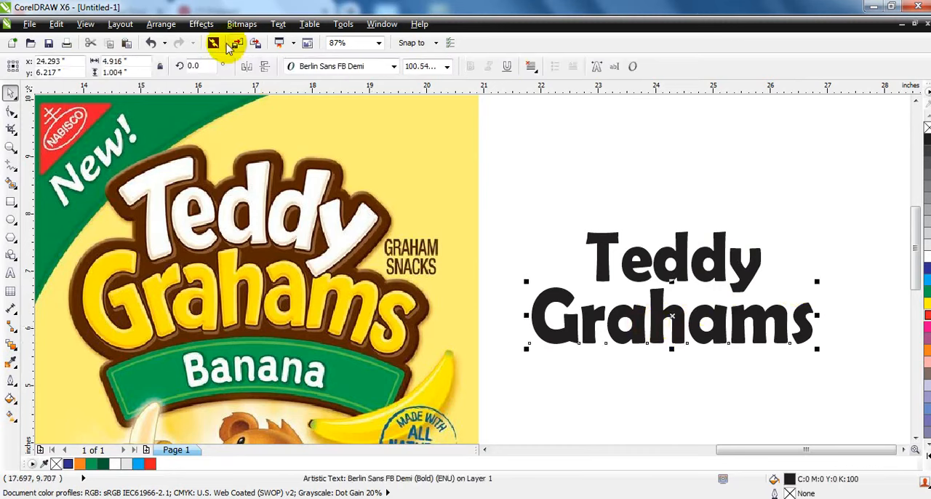
pyautogui.click(161, 24)
pyautogui.click(196, 176)
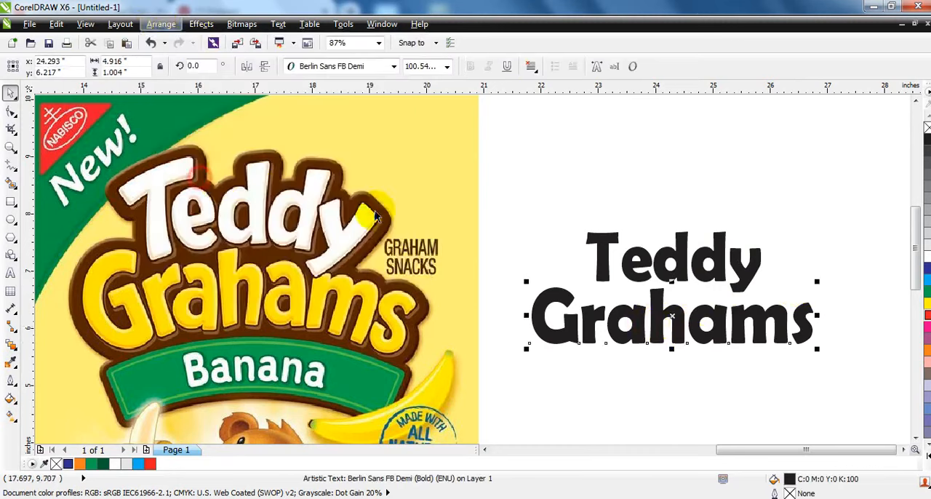
pyautogui.click(660, 244)
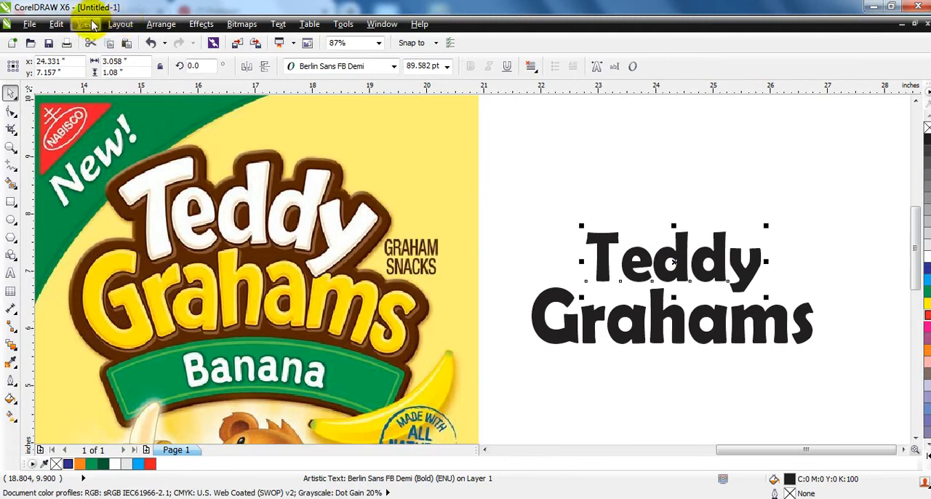
pyautogui.click(161, 24)
pyautogui.click(206, 179)
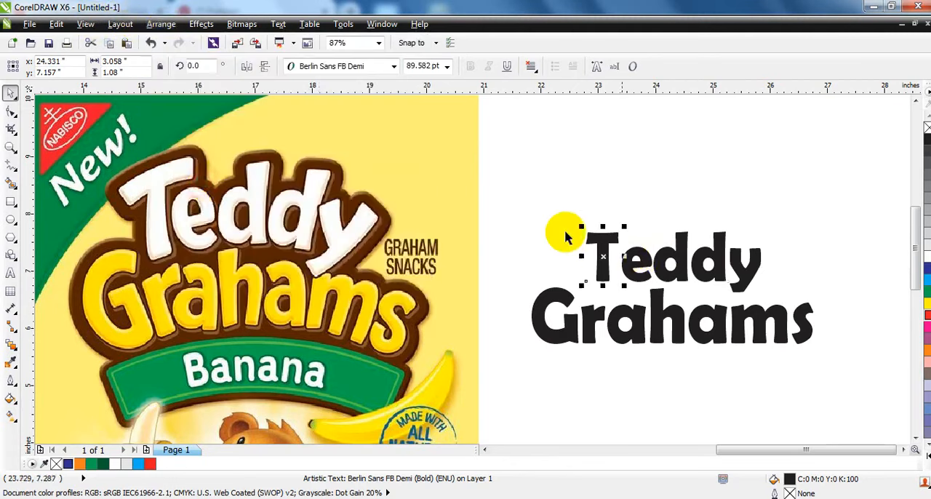
# Convert all the separated letters of both words to curves
pyautogui.moveTo(482, 191); pyautogui.dragTo(858, 377)
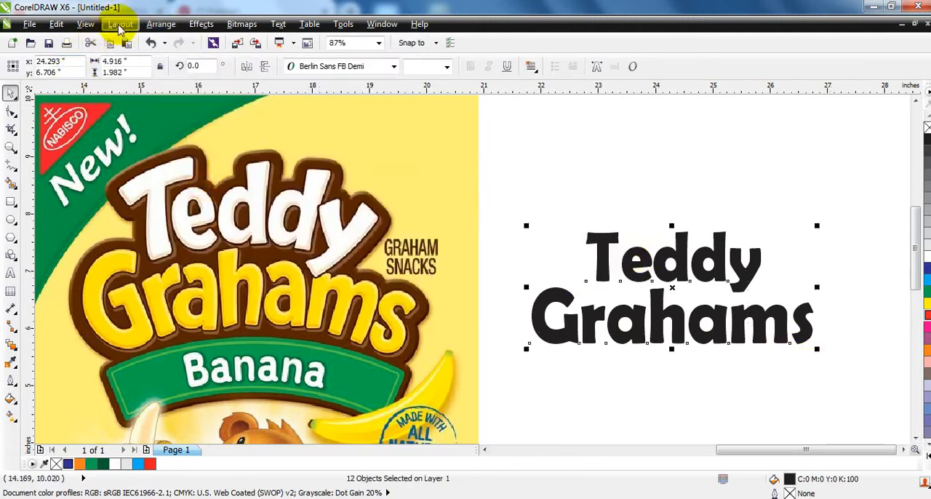
pyautogui.click(156, 25)
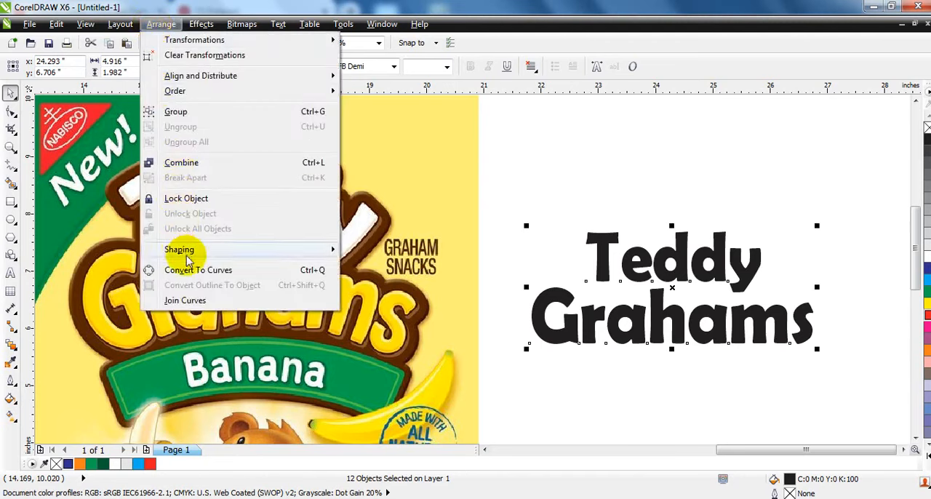
pyautogui.click(185, 268)
pyautogui.click(513, 384)
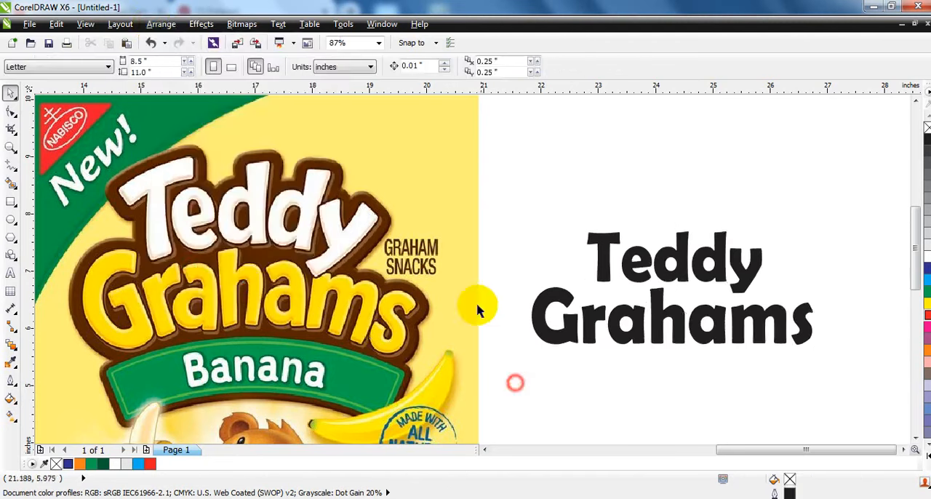
# Slightly tilt both letters a in Grahams and the letter e in Teddy
pyautogui.click(626, 339)
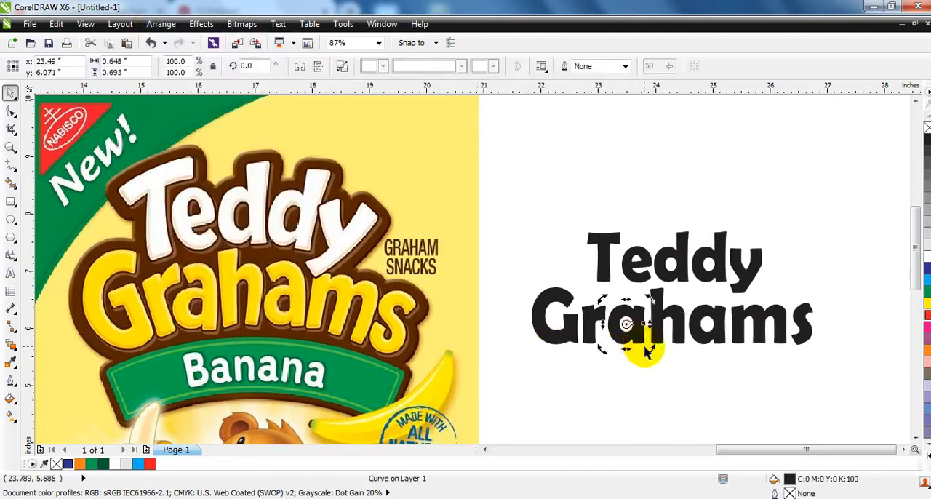
pyautogui.moveTo(647, 340); pyautogui.dragTo(648, 339)
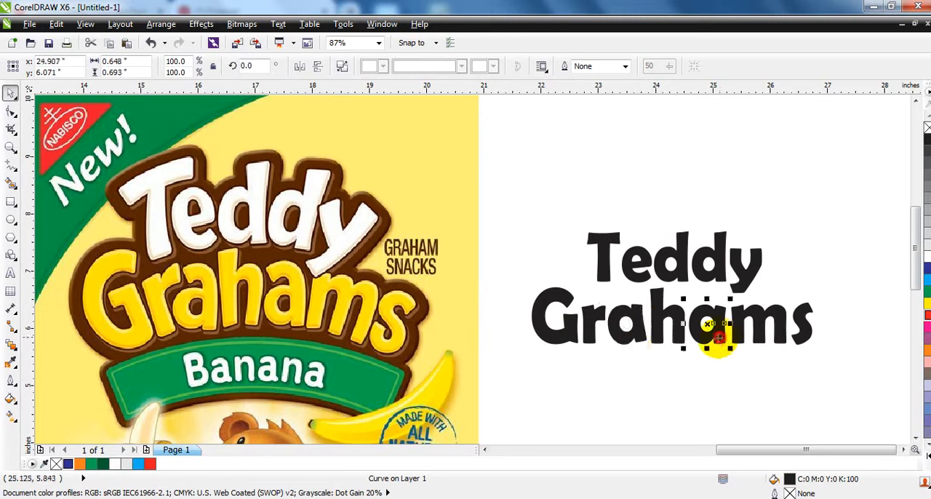
pyautogui.click(711, 358)
pyautogui.click(639, 266)
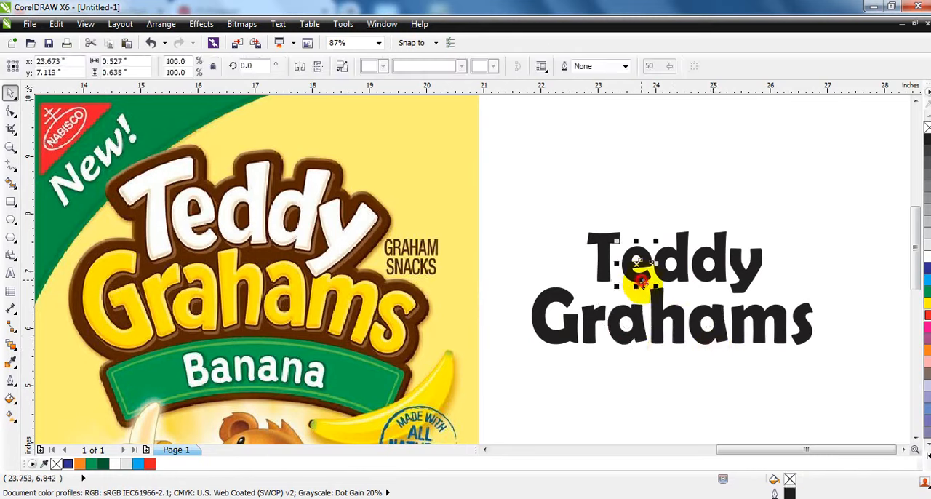
pyautogui.click(609, 285)
# Extend both ends of the T's crossbar outward by about 0.11 in by moving its end nodes
pyautogui.click(611, 253)
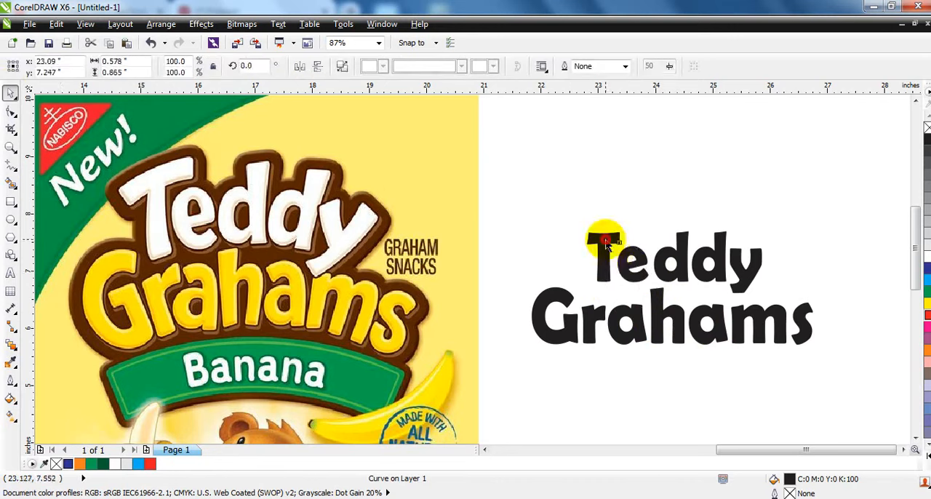
pyautogui.click(11, 113)
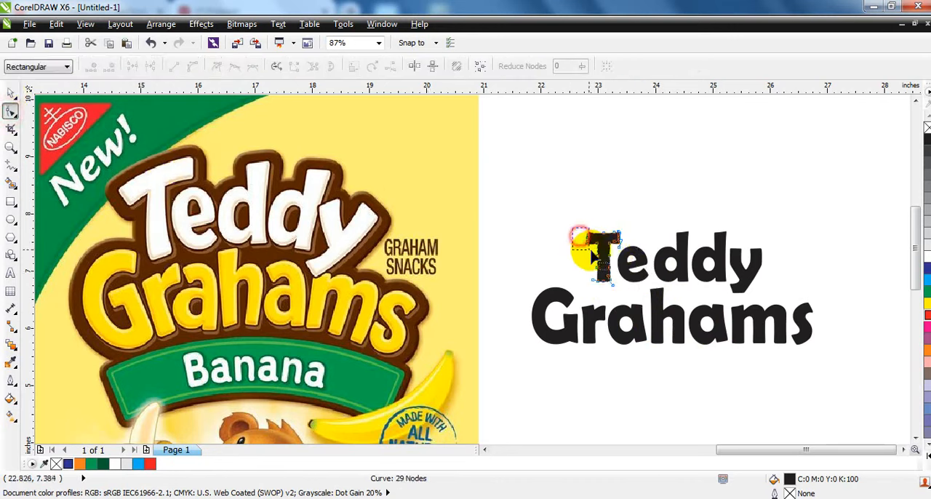
pyautogui.moveTo(581, 245); pyautogui.dragTo(580, 244)
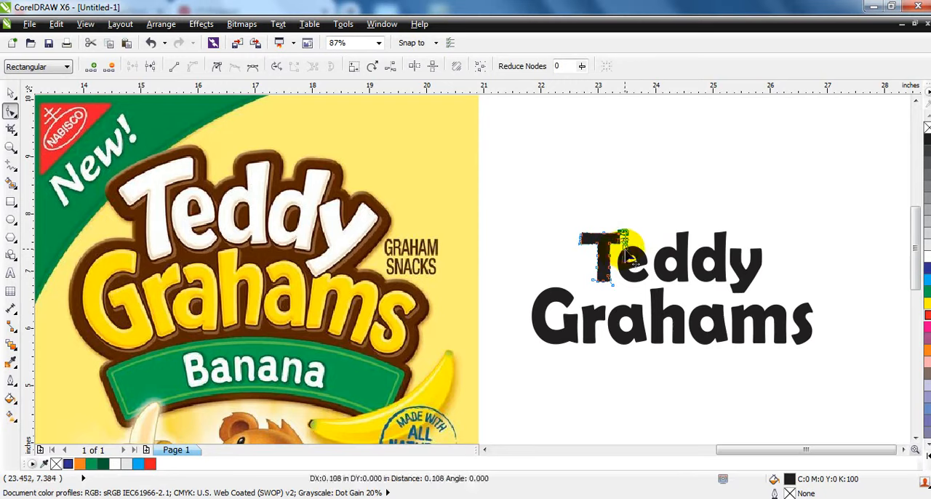
pyautogui.click(10, 93)
pyautogui.click(576, 237)
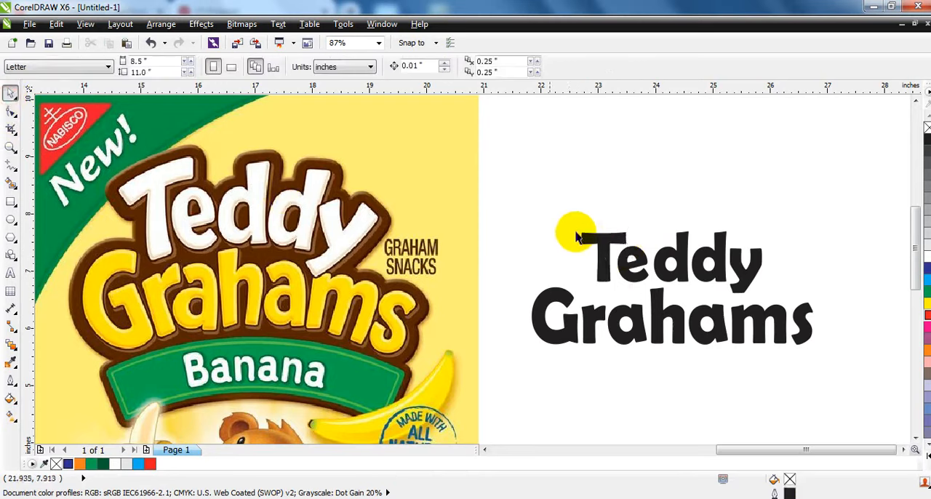
# Weld the letters of Teddy into one shape and the letters of Grahams into another
pyautogui.moveTo(536, 197)
pyautogui.mouseDown()
pyautogui.moveTo(779, 291)
pyautogui.moveTo(794, 312)
pyautogui.mouseUp()
pyautogui.click(427, 67)
pyautogui.moveTo(534, 280); pyautogui.dragTo(838, 366)
pyautogui.click(428, 68)
pyautogui.click(503, 226)
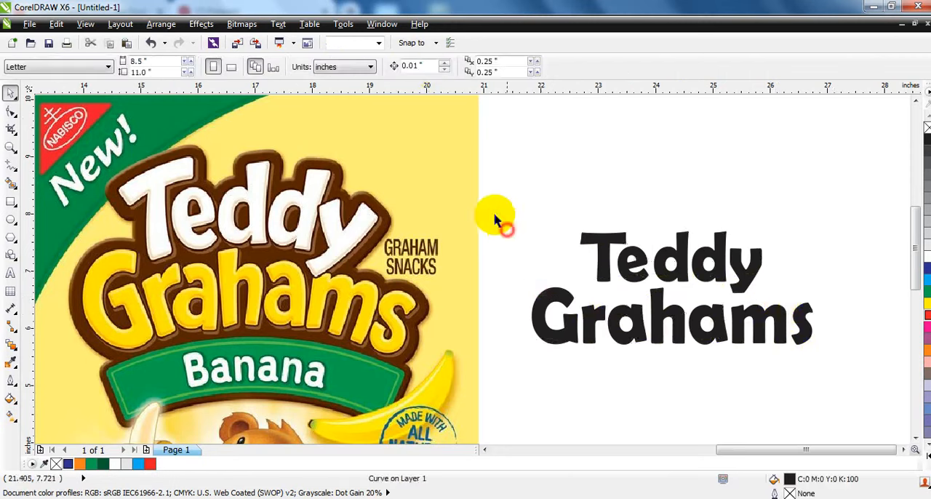
# Scale both words together to about 5.57 in wide and stretch them slightly taller
pyautogui.click(637, 281)
pyautogui.keyDown('shift'); pyautogui.click(632, 309); pyautogui.keyUp('shift')
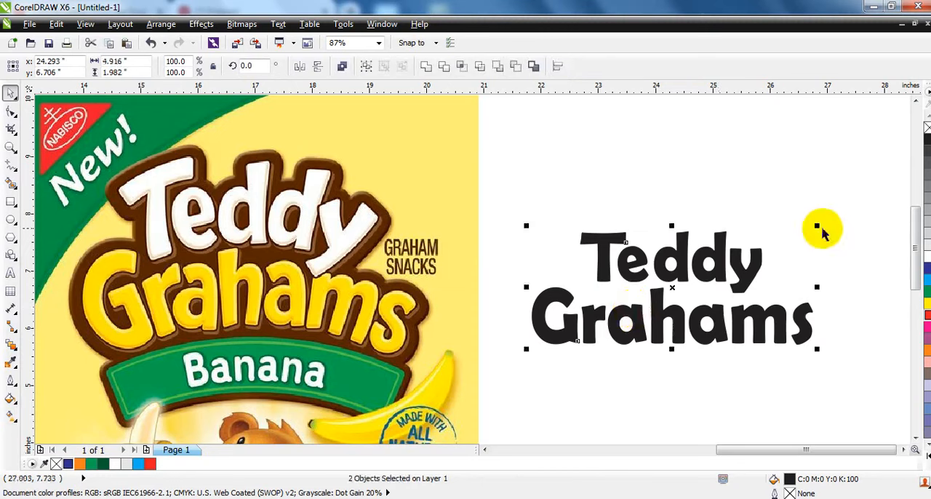
pyautogui.moveTo(821, 229); pyautogui.dragTo(836, 218)
pyautogui.moveTo(669, 215); pyautogui.dragTo(667, 206)
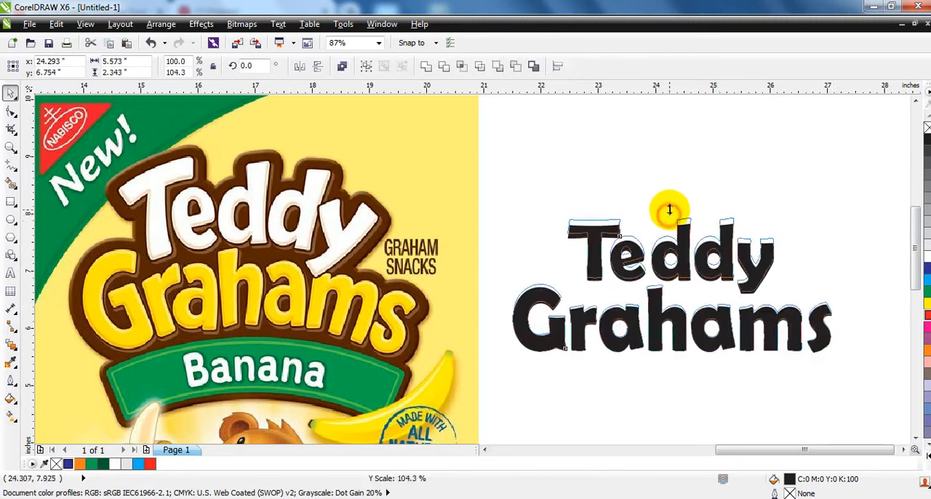
pyautogui.click(675, 179)
# Apply an envelope to Teddy, reduce it to its four corner nodes and convert its segments to lines
pyautogui.click(663, 254)
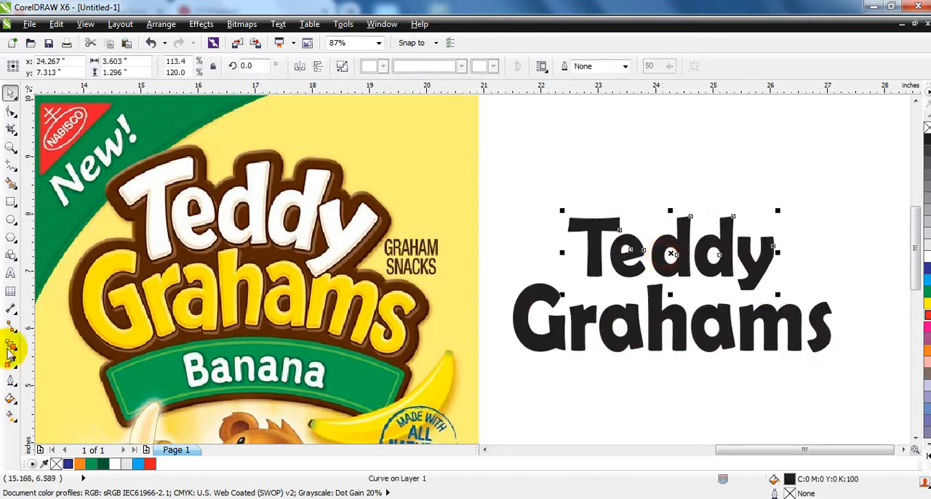
pyautogui.click(16, 349)
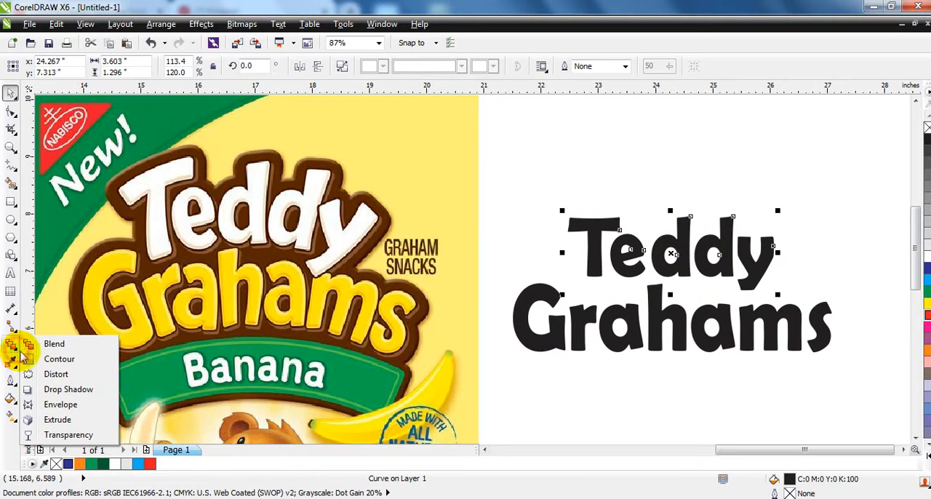
pyautogui.click(61, 405)
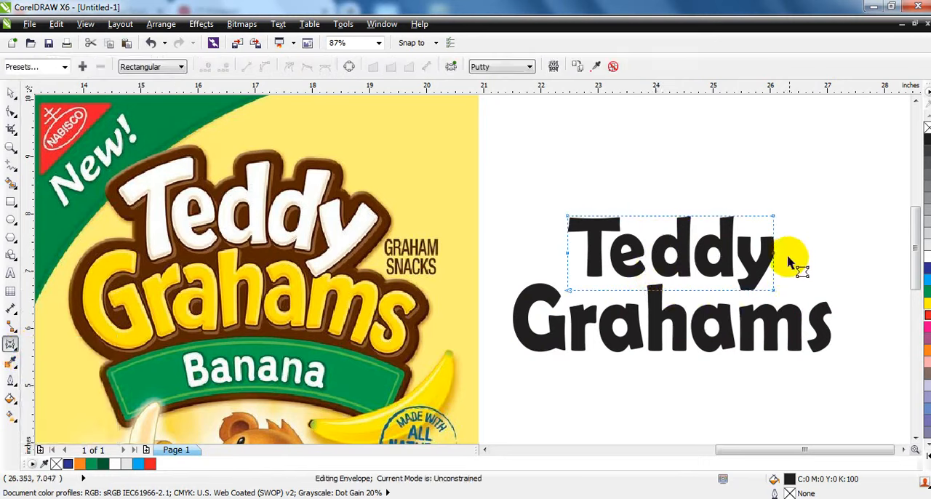
pyautogui.moveTo(554, 204); pyautogui.dragTo(775, 298)
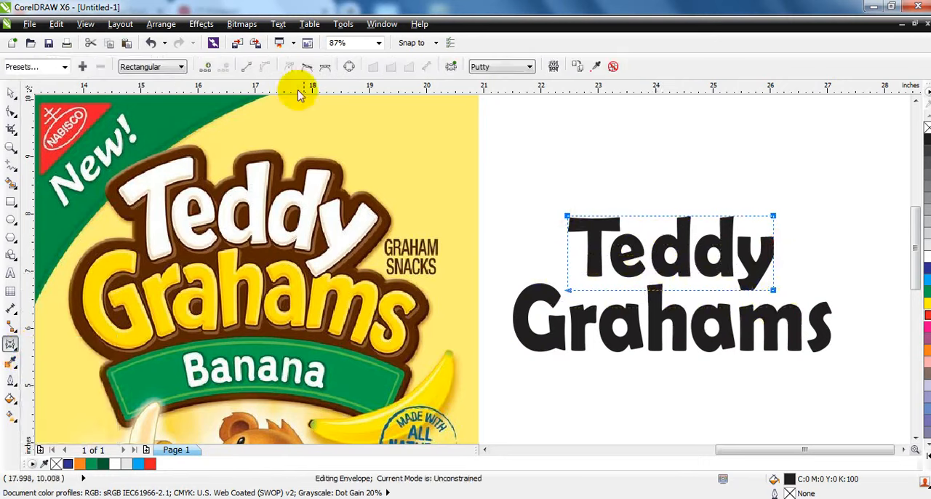
pyautogui.click(242, 68)
pyautogui.moveTo(555, 201); pyautogui.dragTo(820, 327)
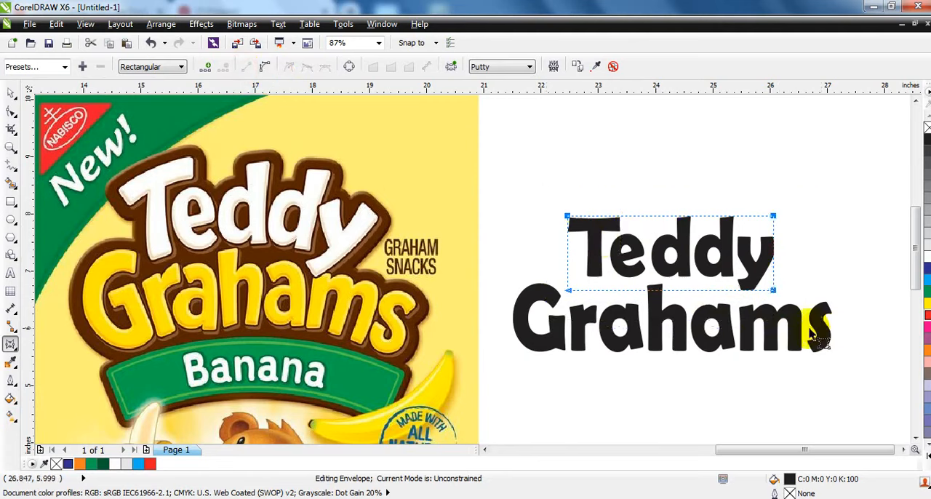
# Apply an envelope to Grahams, reduce it to its four corner nodes and convert its segments to lines and back to curves
pyautogui.click(644, 313)
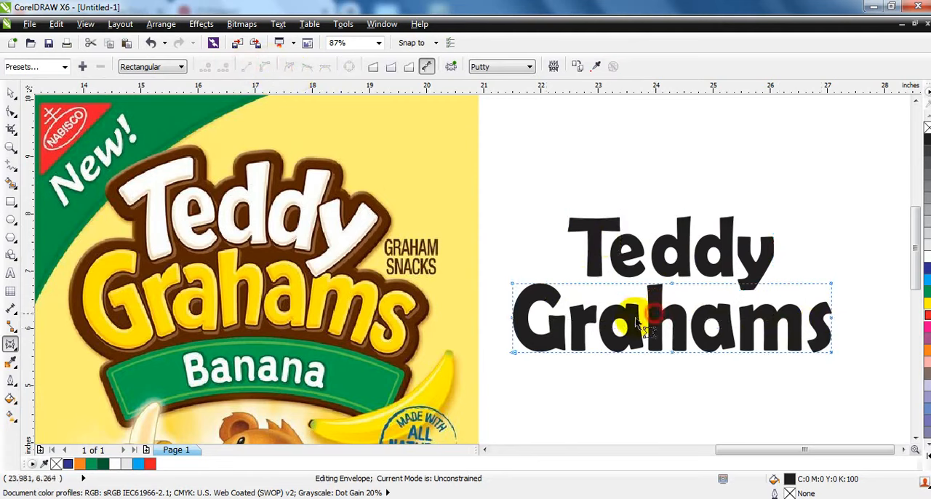
pyautogui.moveTo(596, 266); pyautogui.dragTo(729, 367)
pyautogui.press('Delete')
pyautogui.moveTo(837, 305); pyautogui.dragTo(474, 325)
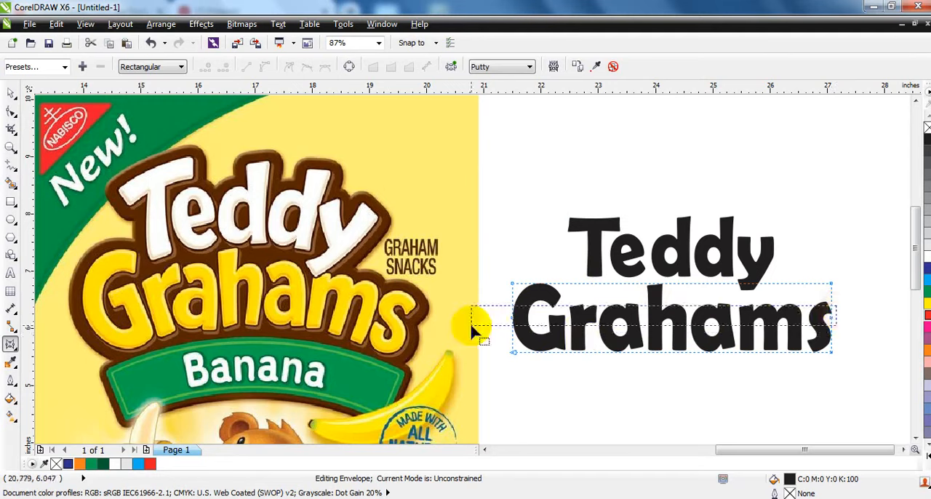
pyautogui.press('Delete')
pyautogui.moveTo(492, 268); pyautogui.dragTo(842, 376)
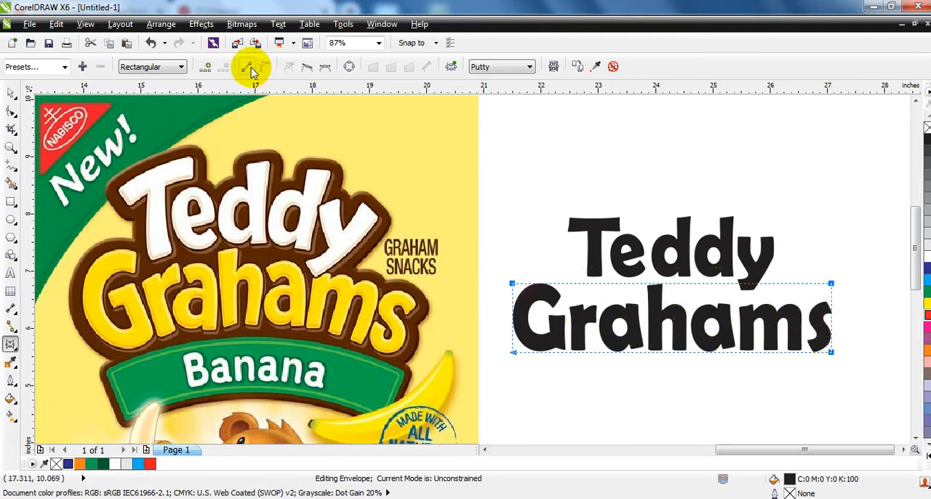
pyautogui.click(247, 67)
pyautogui.click(264, 67)
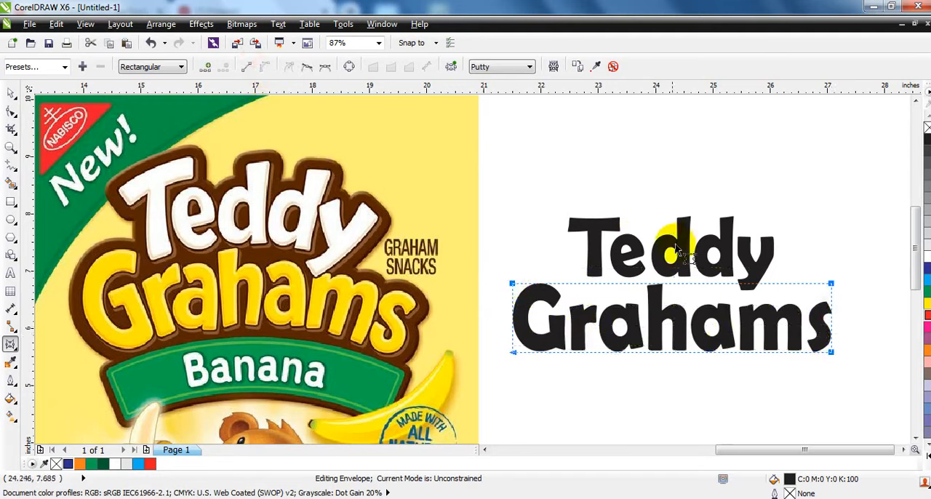
# Arch the upper and lower edges of Teddy's envelope upward and spread its two upper corners outward by about 0.3 in
pyautogui.click(680, 249)
pyautogui.moveTo(666, 216); pyautogui.dragTo(665, 193)
pyautogui.moveTo(668, 289); pyautogui.dragTo(661, 266)
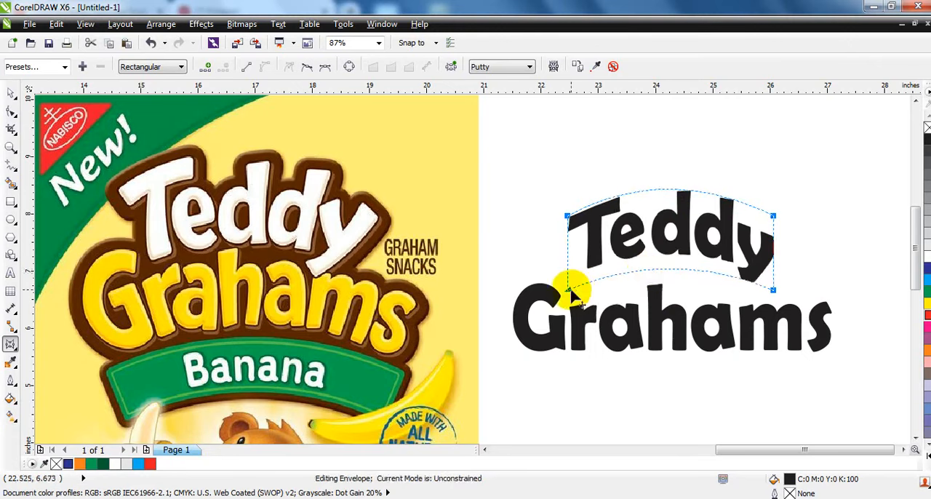
pyautogui.moveTo(571, 291); pyautogui.dragTo(581, 291)
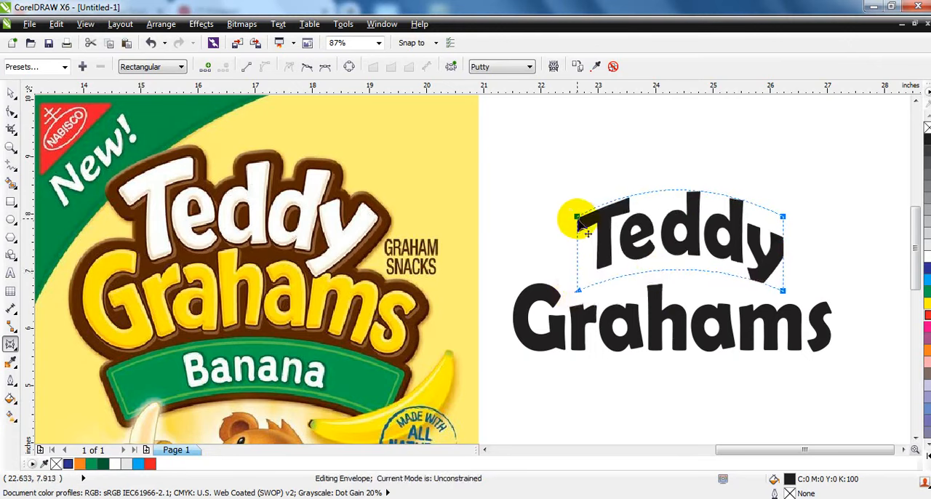
pyautogui.moveTo(578, 219); pyautogui.dragTo(552, 218)
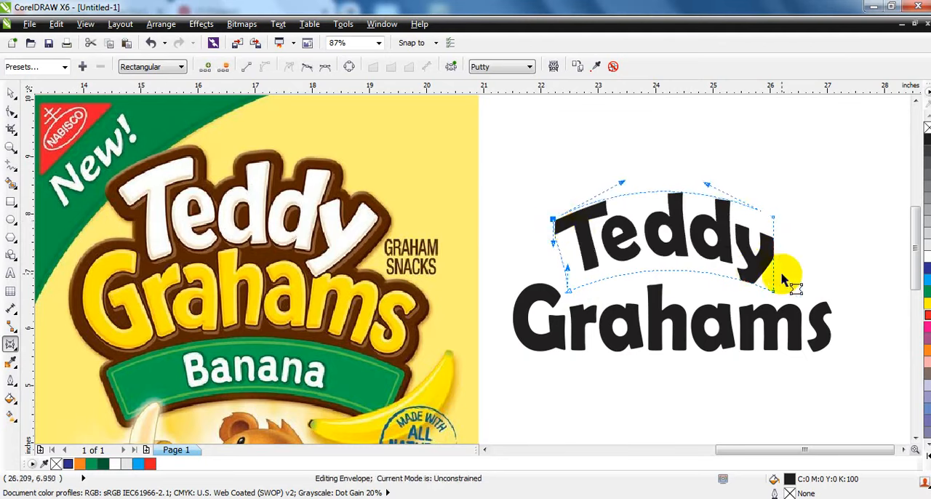
pyautogui.moveTo(773, 219); pyautogui.dragTo(791, 221)
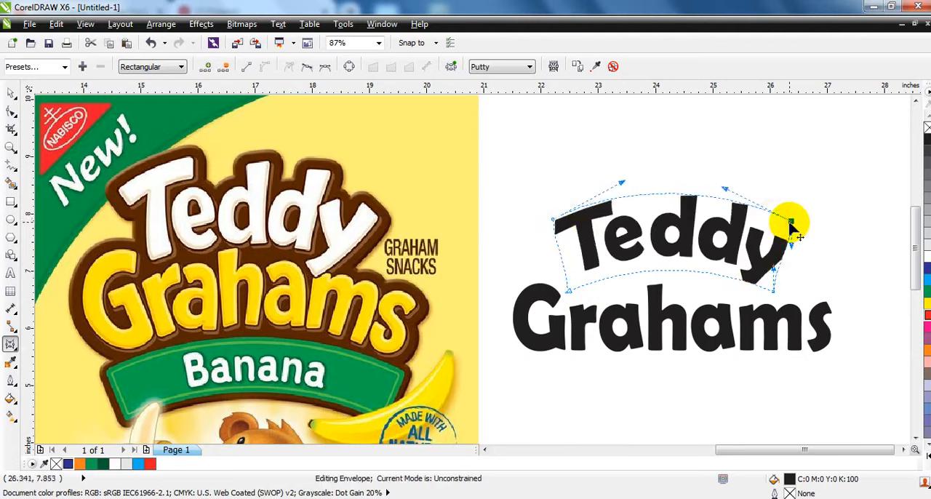
# Arch the upper edge of Grahams' envelope upward by about 0.45 in so it follows the underside of Teddy
pyautogui.click(676, 309)
pyautogui.moveTo(675, 289); pyautogui.dragTo(677, 266)
pyautogui.moveTo(831, 284); pyautogui.dragTo(830, 282)
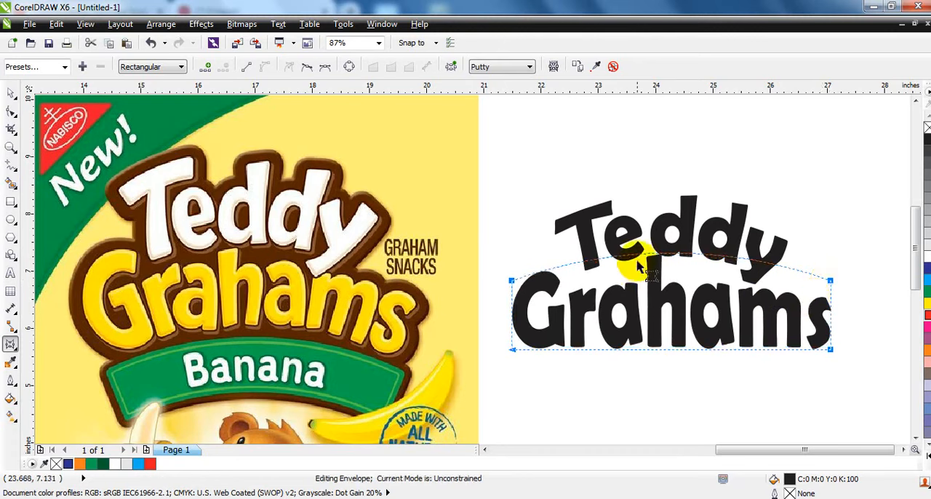
pyautogui.moveTo(644, 264)
pyautogui.mouseDown()
pyautogui.moveTo(641, 256)
pyautogui.moveTo(643, 266)
pyautogui.mouseUp()
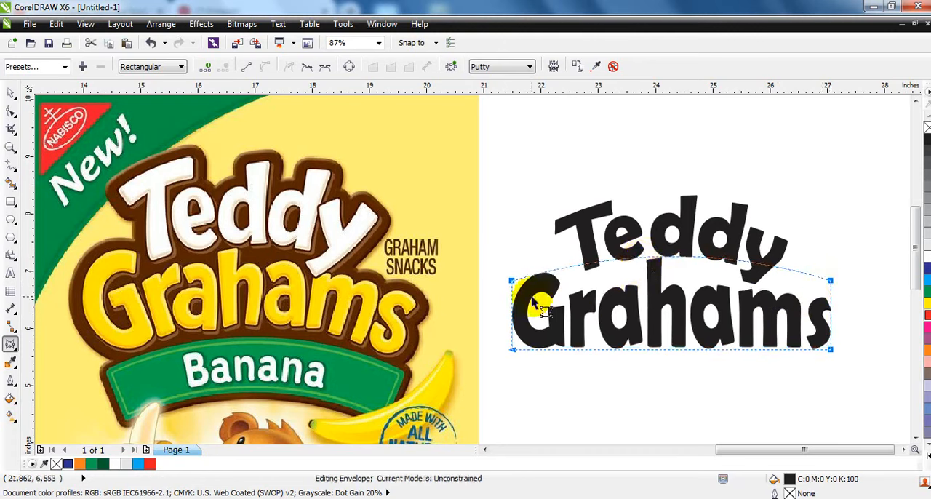
# Move the lower corners of Grahams' envelope inward and its upper corners outward, each by about 0.1 in
pyautogui.moveTo(514, 351); pyautogui.dragTo(518, 351)
pyautogui.hotkey('ctrl', 'z')
pyautogui.click(528, 369)
pyautogui.moveTo(511, 284); pyautogui.dragTo(502, 284)
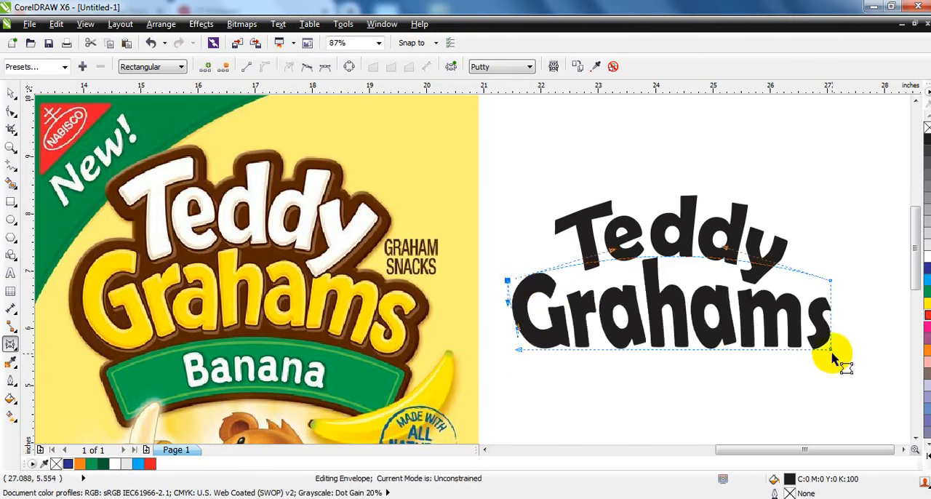
pyautogui.moveTo(831, 355); pyautogui.dragTo(822, 351)
pyautogui.moveTo(831, 282); pyautogui.dragTo(838, 283)
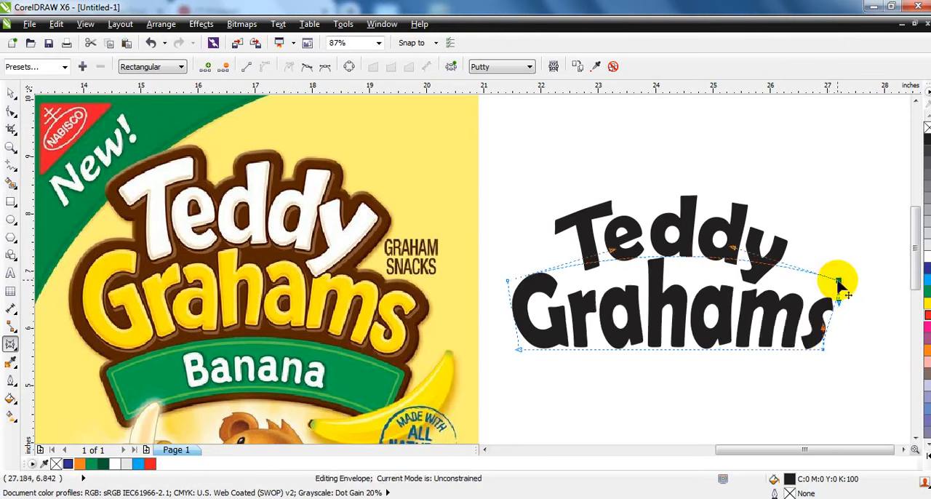
# Arch the lower edge of Grahams' envelope upward and lower its two bottom corners by about 0.2 in
pyautogui.moveTo(674, 349); pyautogui.dragTo(676, 330)
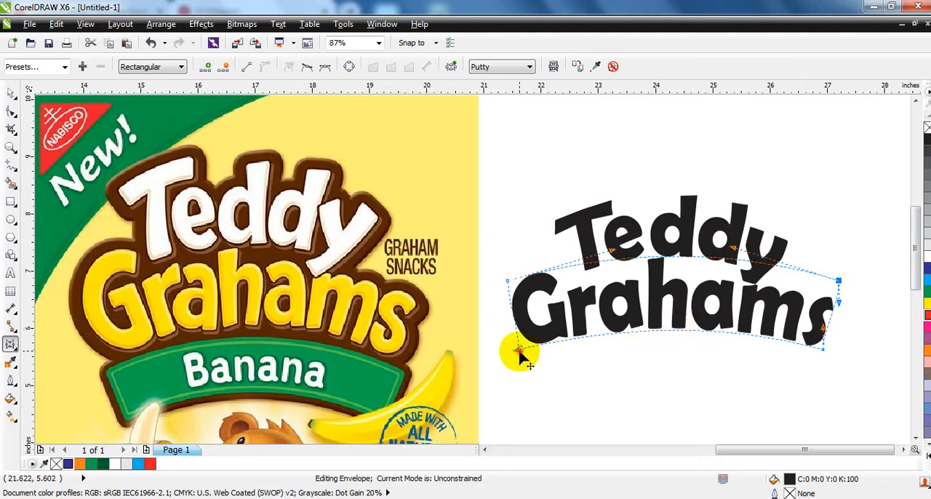
pyautogui.moveTo(519, 354); pyautogui.dragTo(519, 362)
pyautogui.moveTo(824, 350); pyautogui.dragTo(824, 361)
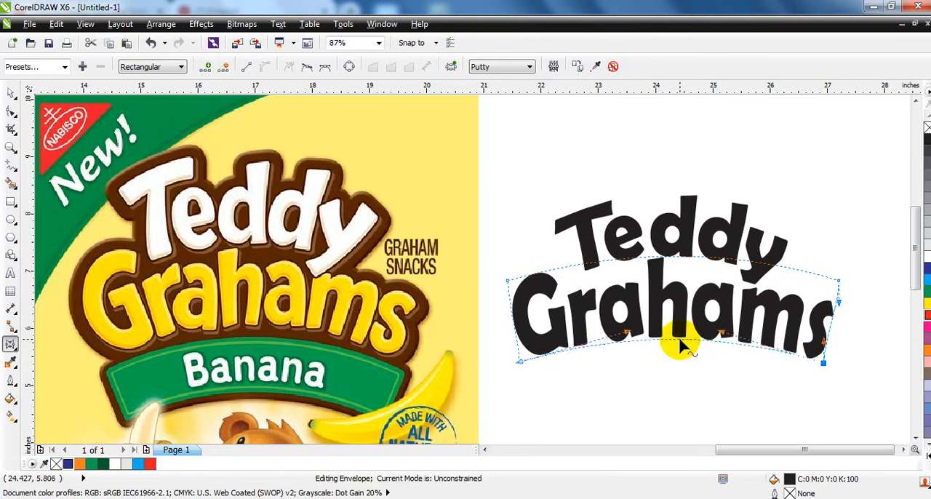
# Duplicate both words about 6 in to the right and weld the copies into one shape
pyautogui.click(11, 91)
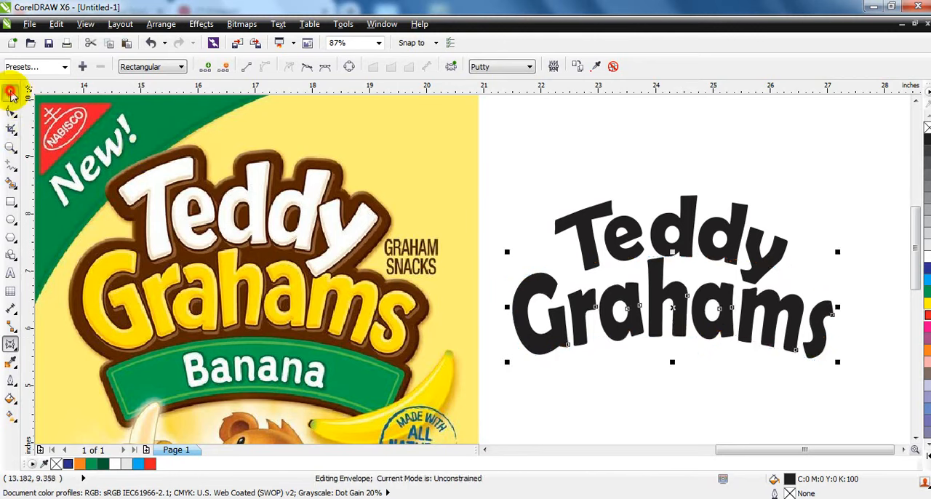
pyautogui.click(655, 139)
pyautogui.click(673, 280)
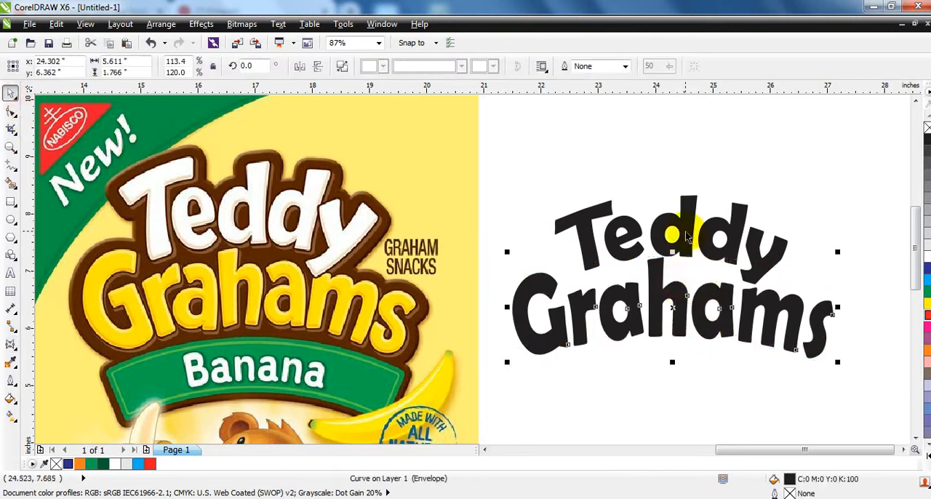
pyautogui.keyDown('shift'); pyautogui.click(687, 236); pyautogui.keyUp('shift')
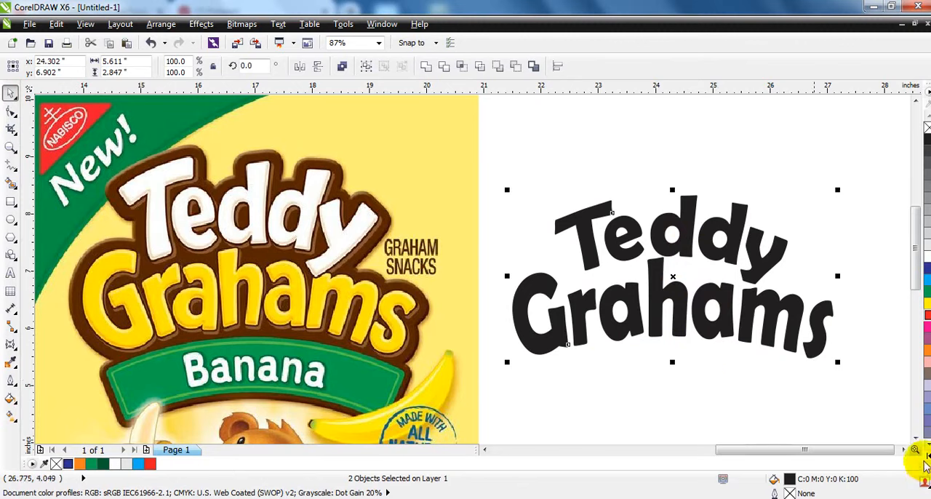
pyautogui.click(903, 450)
pyautogui.click(904, 450)
pyautogui.click(903, 450)
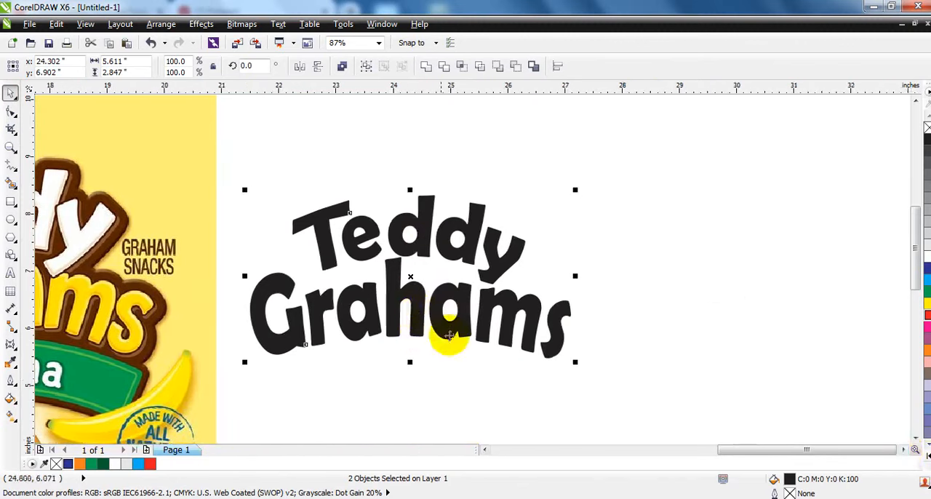
pyautogui.scroll(-3, 440, 325)
pyautogui.moveTo(441, 298); pyautogui.dragTo(553, 292)
pyautogui.click(426, 66)
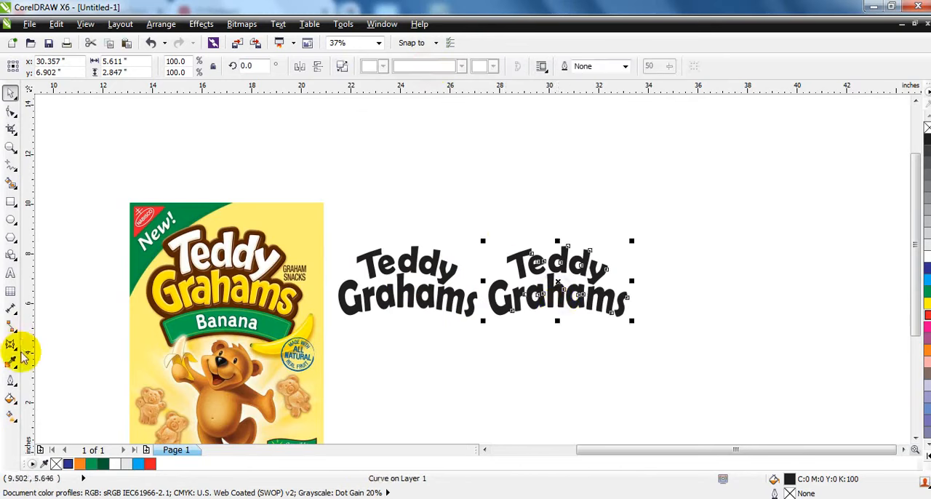
# Give the welded copy a 16 pt red outline with rounded corners and rounded line caps
pyautogui.click(14, 380)
pyautogui.click(78, 168)
pyautogui.click(392, 180)
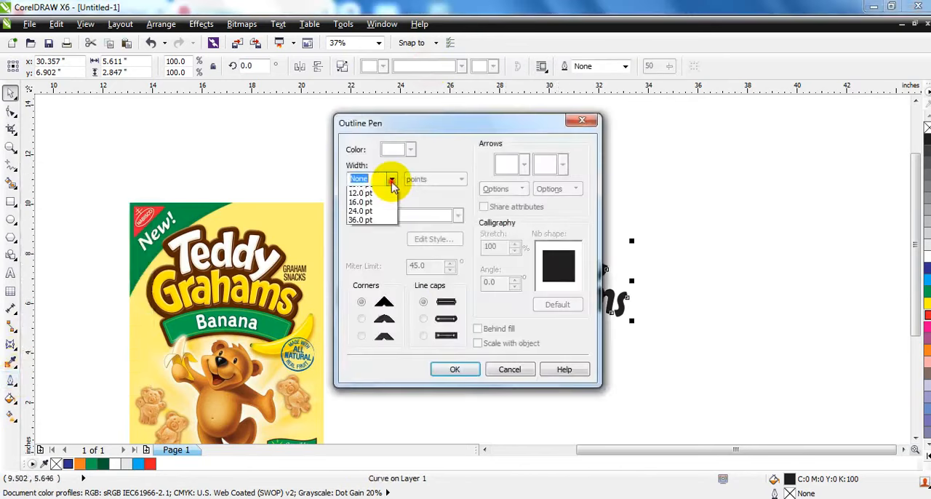
pyautogui.click(361, 300)
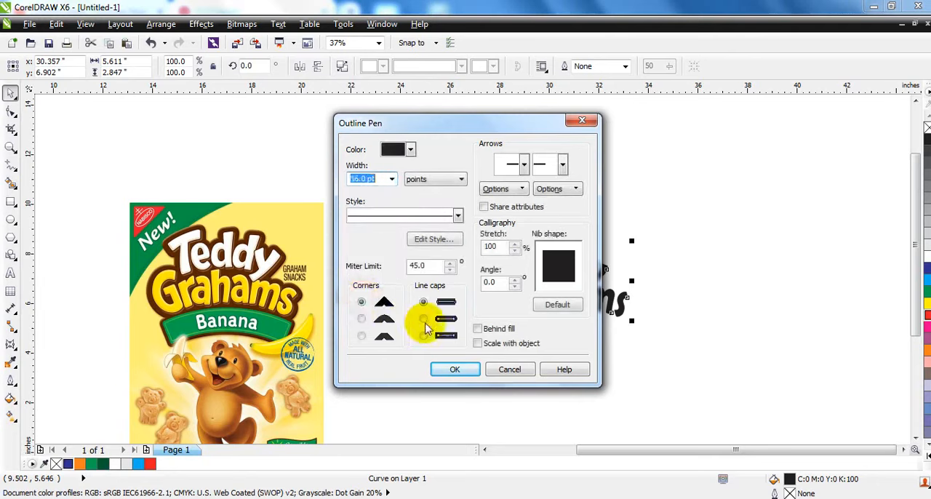
pyautogui.click(424, 319)
pyautogui.click(366, 320)
pyautogui.click(446, 369)
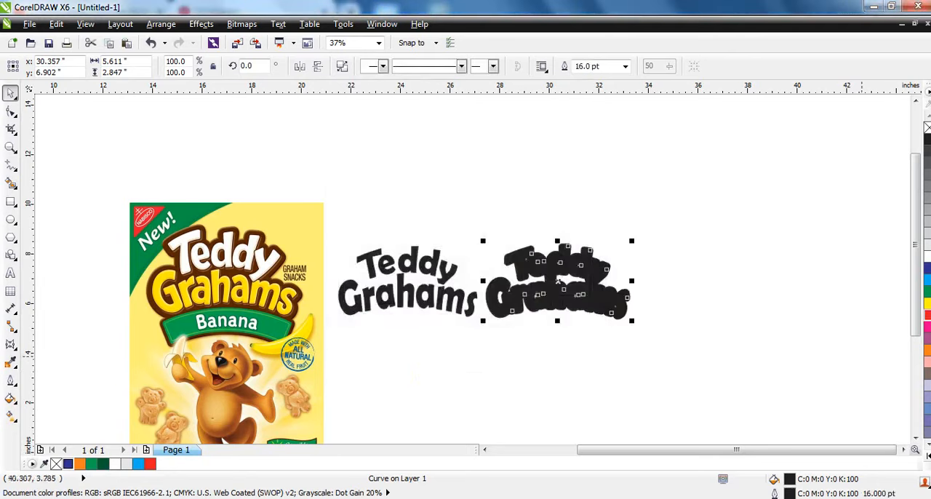
pyautogui.rightClick(926, 315)
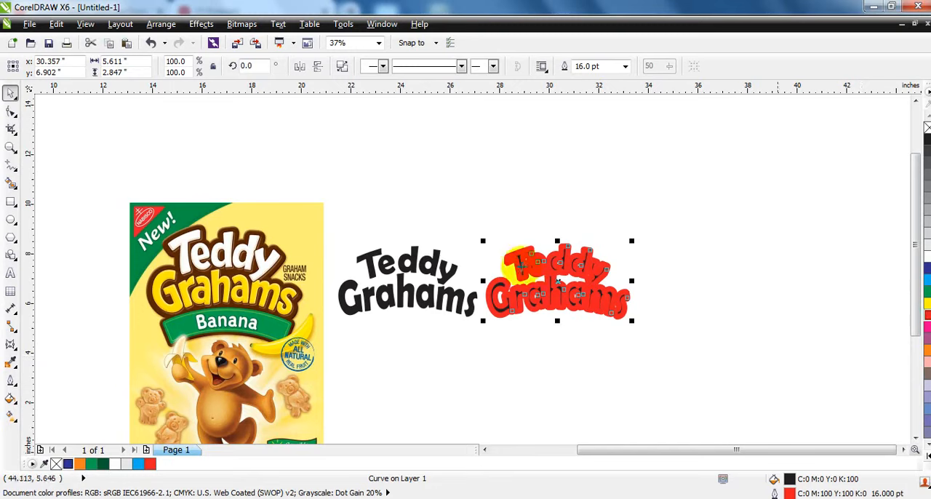
# Set the red outline's width on the welded copy to 24 pt
pyautogui.click(10, 380)
pyautogui.click(65, 173)
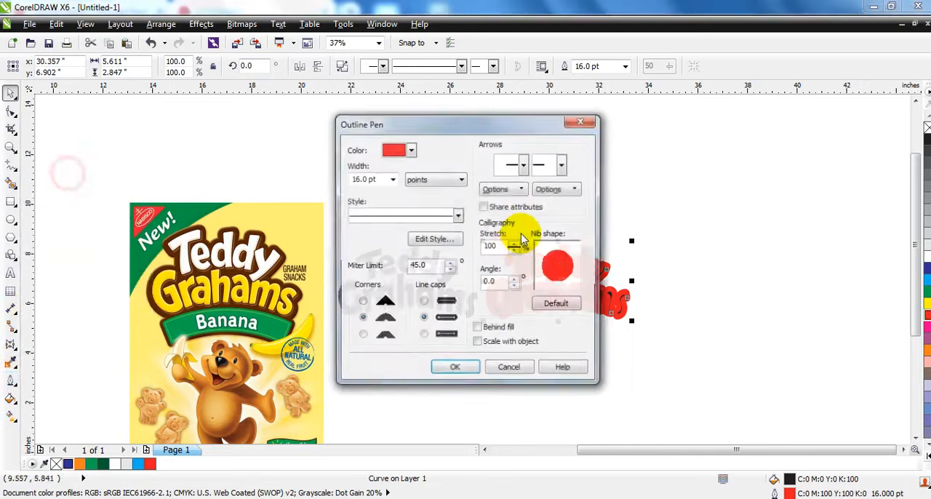
pyautogui.click(392, 180)
pyautogui.click(363, 309)
pyautogui.click(452, 368)
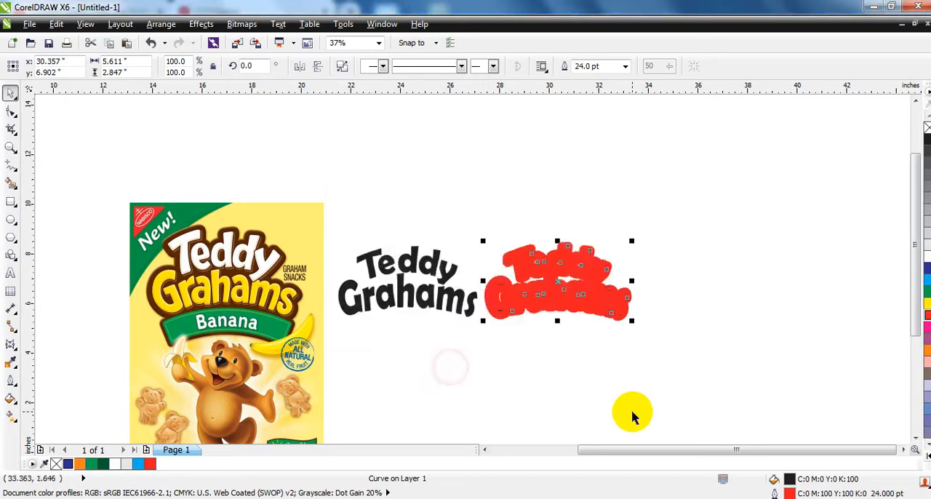
# Convert the red outline to an object, pull it off the copied lettering and delete the black letters
pyautogui.click(149, 27)
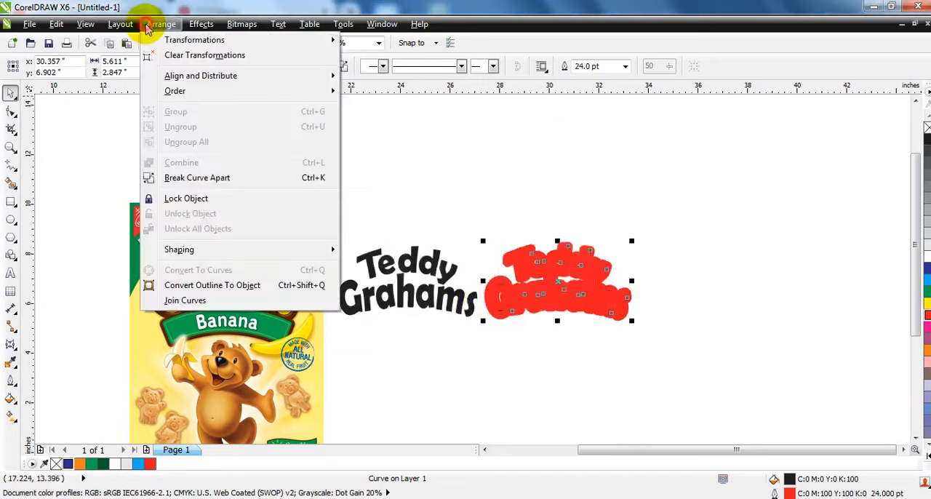
pyautogui.click(186, 285)
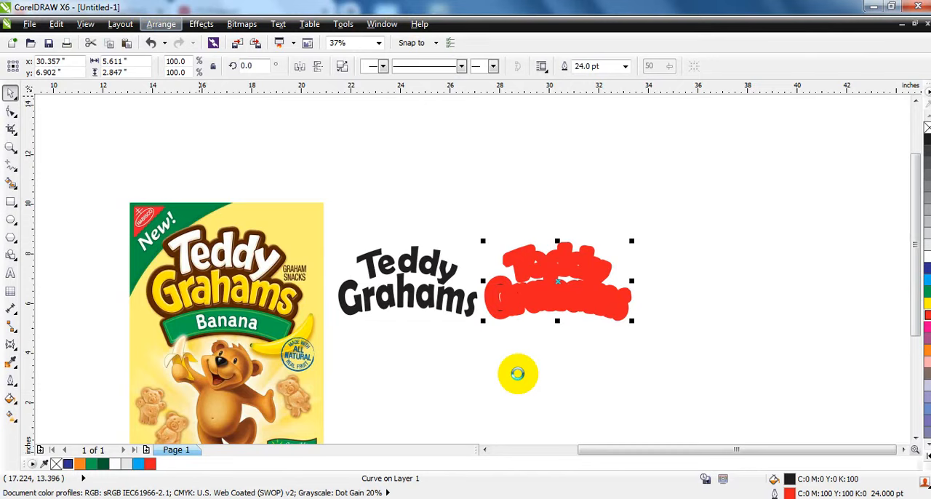
pyautogui.moveTo(545, 298); pyautogui.dragTo(676, 301)
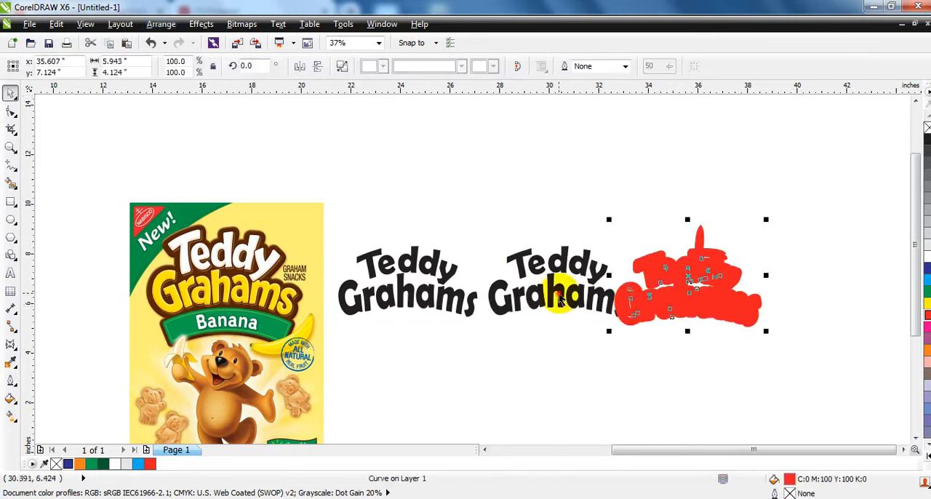
pyautogui.click(560, 298)
pyautogui.press('Delete')
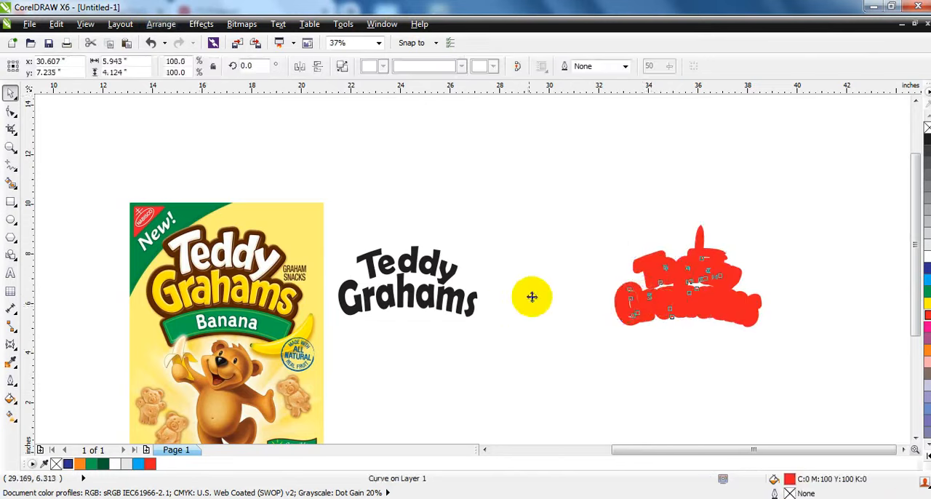
# Break the red outline object apart and weld all its pieces into one solid shape
pyautogui.click(342, 67)
pyautogui.click(426, 70)
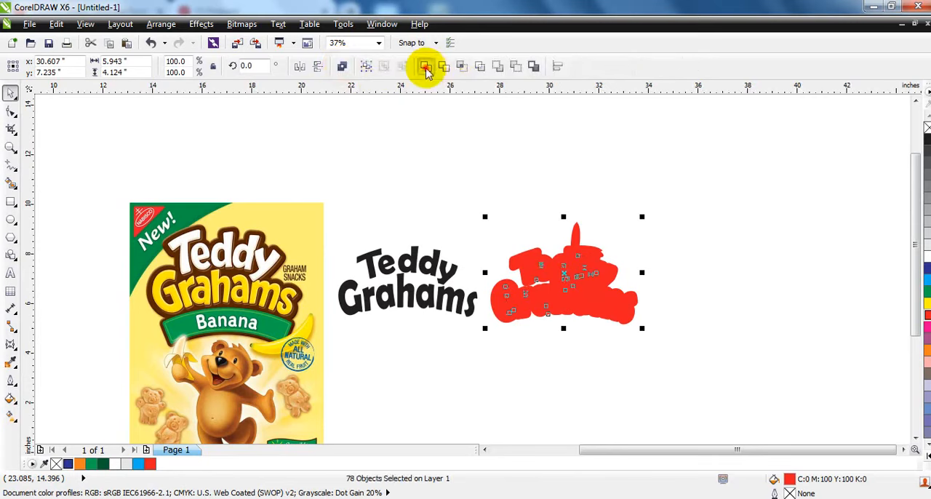
# Remove the tall spike on the red shape's upper edge by editing its nodes
pyautogui.click(10, 147)
pyautogui.moveTo(527, 208); pyautogui.dragTo(630, 278)
pyautogui.click(10, 110)
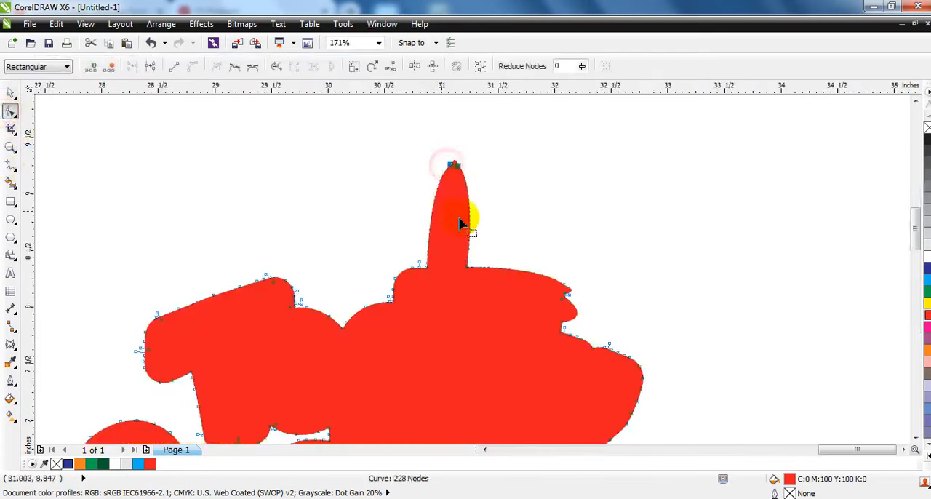
pyautogui.click(174, 66)
pyautogui.click(12, 95)
pyautogui.scroll(-4, 474, 257)
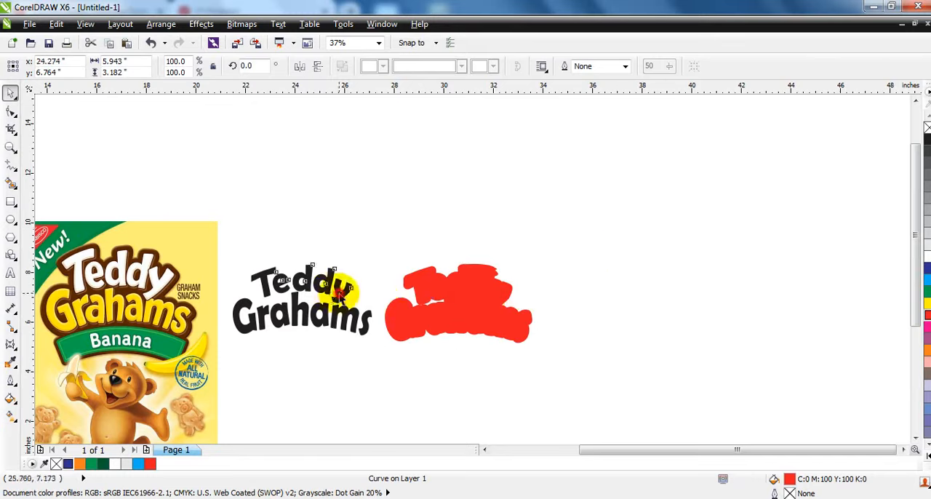
# Group the original Teddy and Grahams words and fill the group with white
pyautogui.keyDown('shift'); pyautogui.click(349, 316); pyautogui.keyUp('shift')
pyautogui.hotkey('ctrl', 'g')
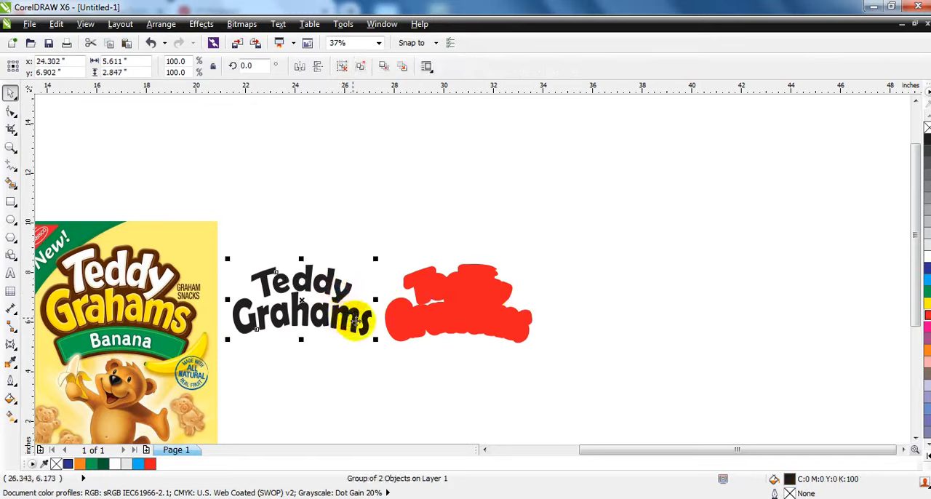
pyautogui.click(928, 257)
# Center the white lettering on the red shape and send the red shape to the back
pyautogui.keyDown('shift'); pyautogui.click(482, 297); pyautogui.keyUp('shift')
pyautogui.press('c')
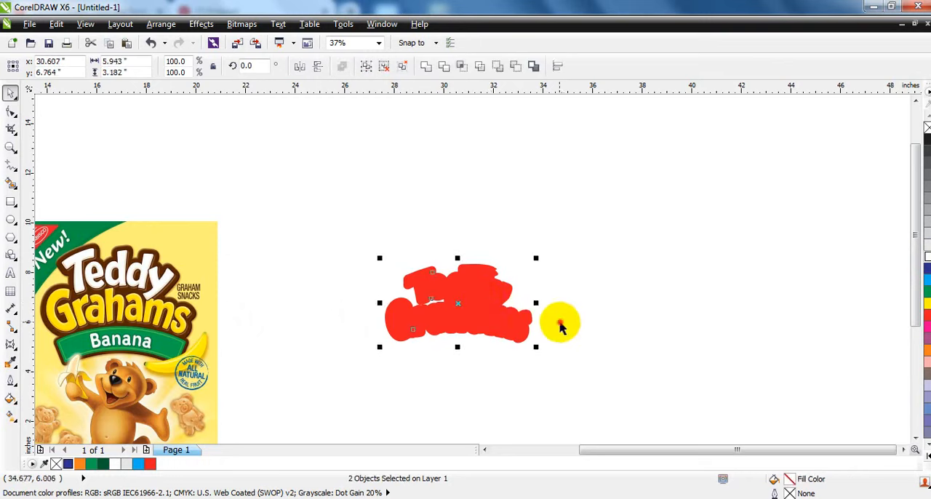
pyautogui.click(529, 320)
pyautogui.hotkey('shift', 'pagedown')
# Move the white lettering and its red backing together to the space beside the package image
pyautogui.moveTo(568, 253); pyautogui.dragTo(304, 363)
pyautogui.moveTo(440, 318); pyautogui.dragTo(291, 315)
pyautogui.hotkey('shift', 'F2')
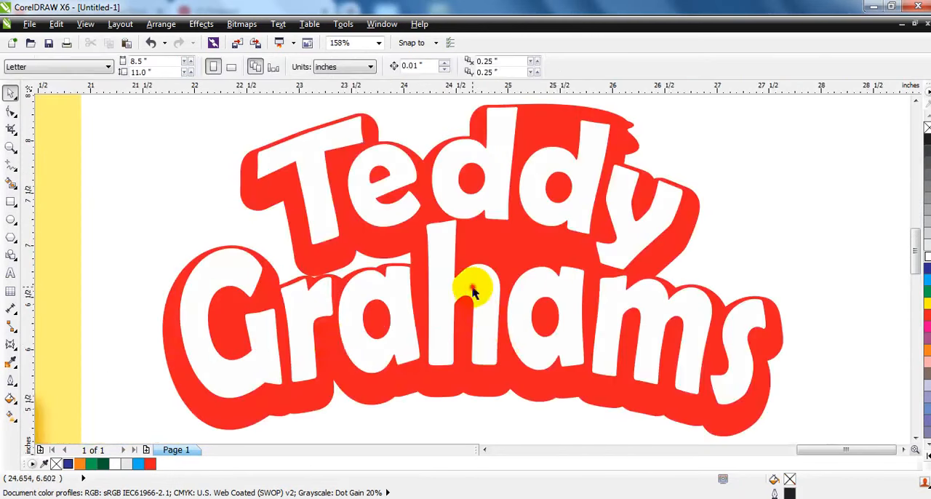
# Center the white lettering on the red backing and draw a curve-converted rectangle over the gap between the two d stems
pyautogui.hotkey('ctrl', 'g')
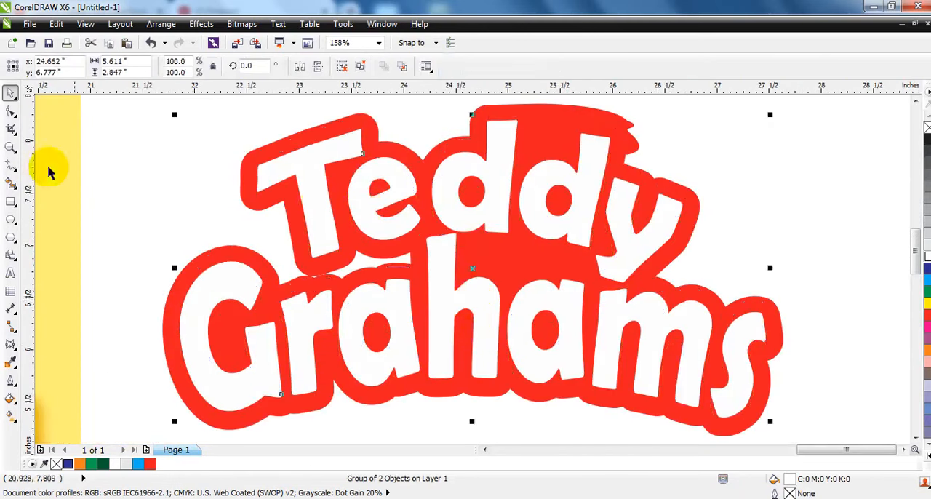
pyautogui.click(11, 202)
pyautogui.moveTo(530, 99); pyautogui.dragTo(574, 156)
pyautogui.click(10, 113)
pyautogui.hotkey('ctrl', 'q')
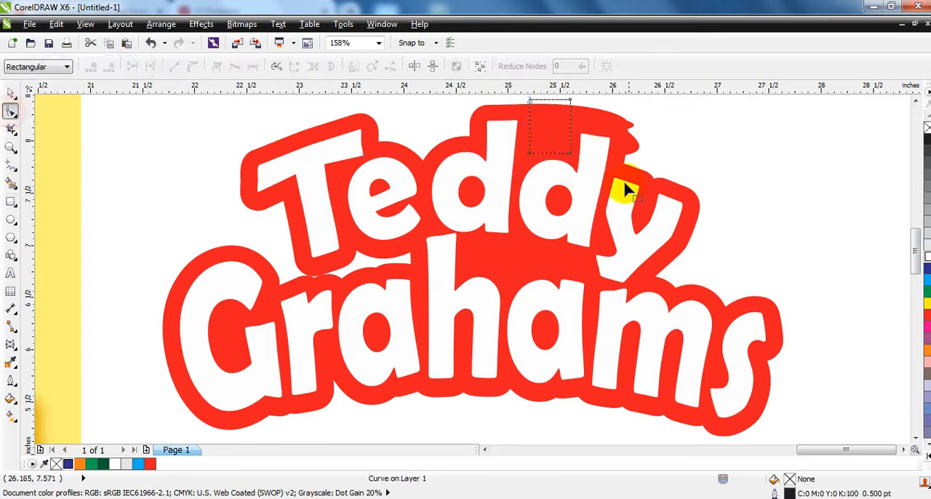
# Slant the rectangle's sides and arch its lower edge to follow the gap between the two d's of Teddy
pyautogui.moveTo(623, 182); pyautogui.dragTo(477, 82)
pyautogui.click(193, 66)
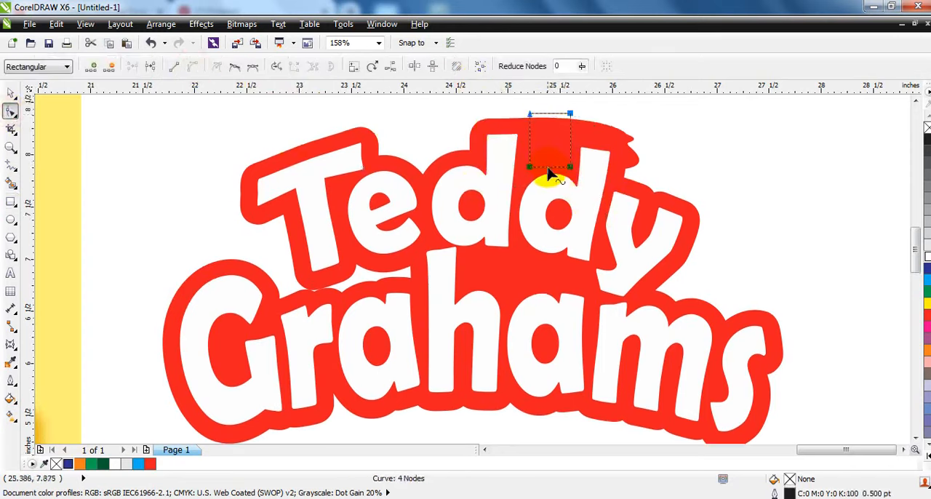
pyautogui.click(588, 126)
pyautogui.click(572, 115)
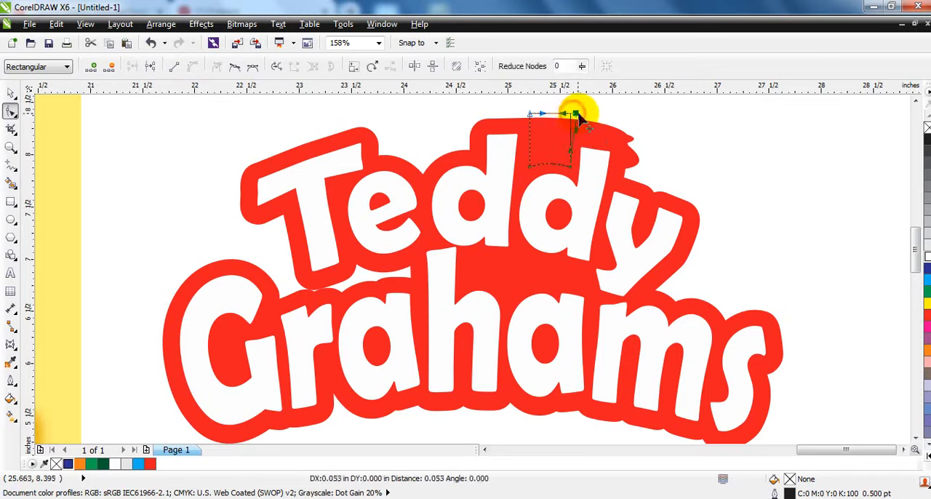
pyautogui.moveTo(533, 116); pyautogui.dragTo(533, 115)
pyautogui.moveTo(530, 166); pyautogui.dragTo(526, 165)
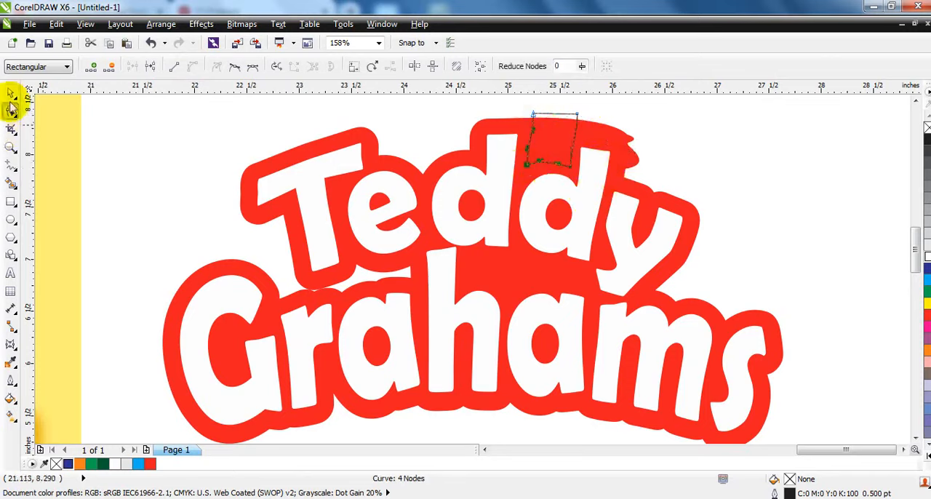
# Trim the red backing with the reshaped rectangle, and delete the rectangle to leave a notch between the two d's
pyautogui.click(11, 93)
pyautogui.keyDown('shift'); pyautogui.click(591, 167); pyautogui.keyUp('shift')
pyautogui.click(445, 66)
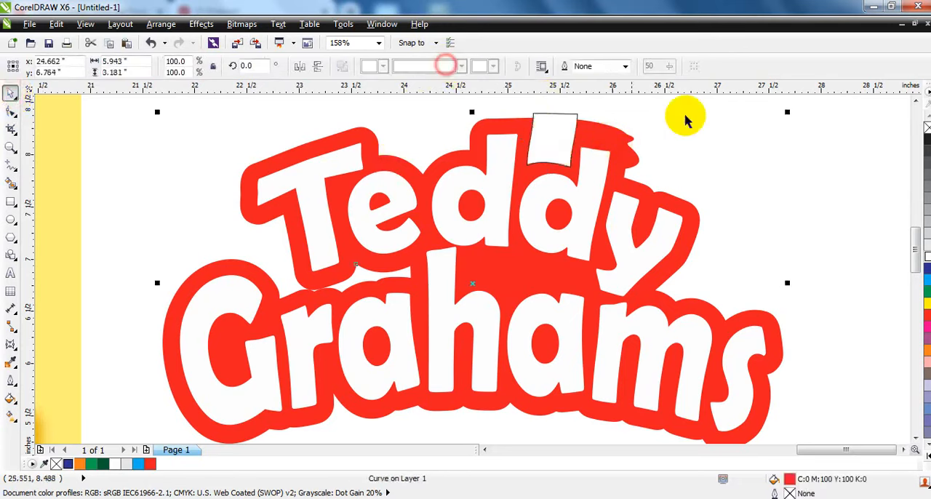
pyautogui.click(692, 117)
pyautogui.click(580, 124)
pyautogui.press('Delete')
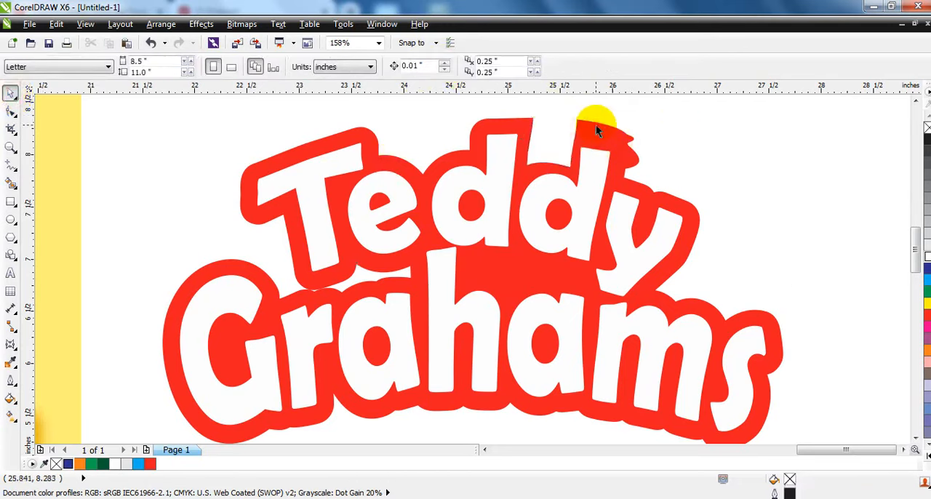
# Delete the jagged nodes of the red backing above the second d and shape that edge into a smooth rounded curve
pyautogui.click(596, 124)
pyautogui.click(11, 111)
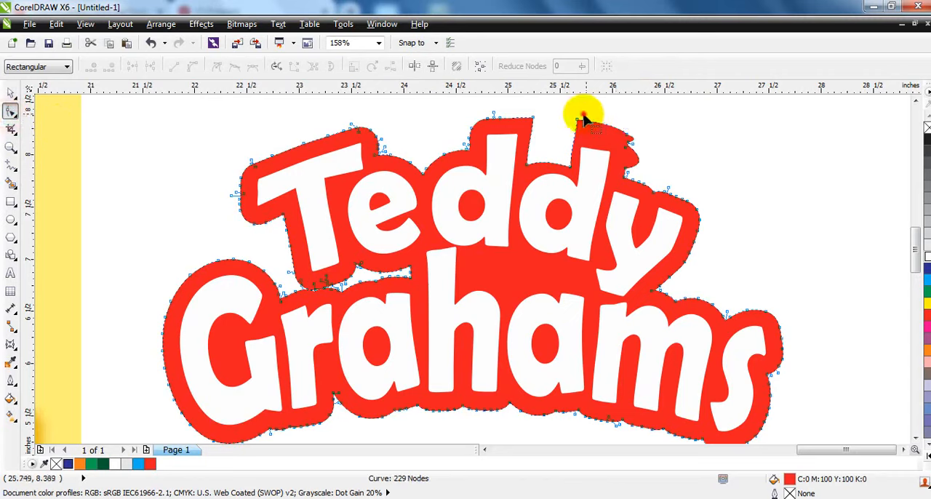
pyautogui.moveTo(586, 115); pyautogui.dragTo(616, 170)
pyautogui.press('Delete')
pyautogui.press('Delete')
pyautogui.press('Delete')
pyautogui.moveTo(604, 130); pyautogui.dragTo(605, 134)
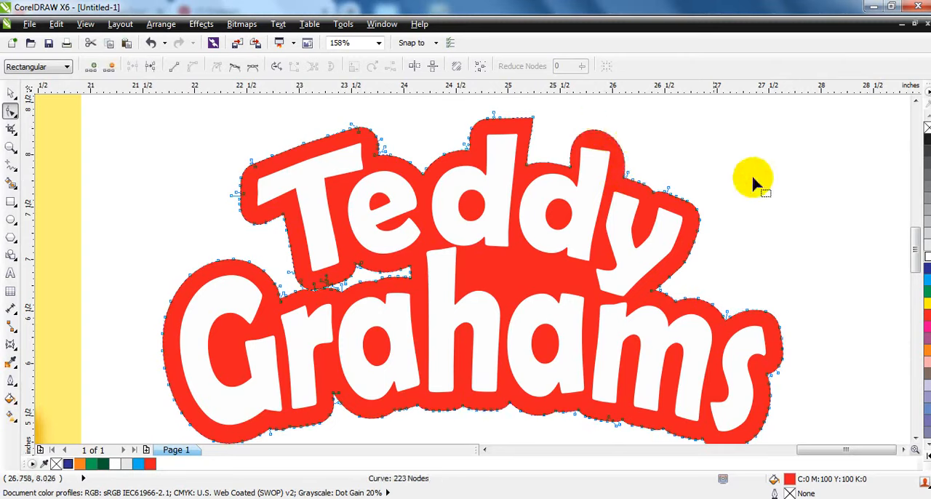
pyautogui.click(10, 95)
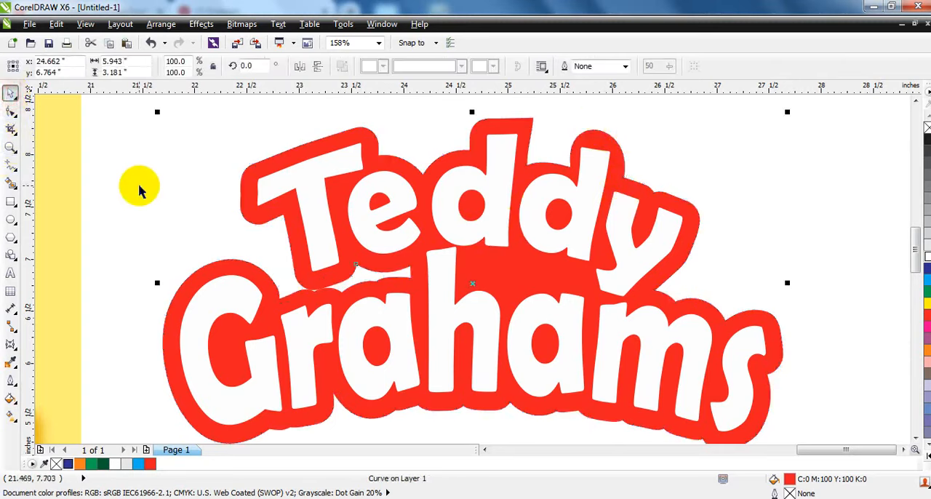
# Fill the red backing with the dark brown (#572407) sampled from the outline of the package logo
pyautogui.scroll(-4, 139, 189)
pyautogui.click(328, 319)
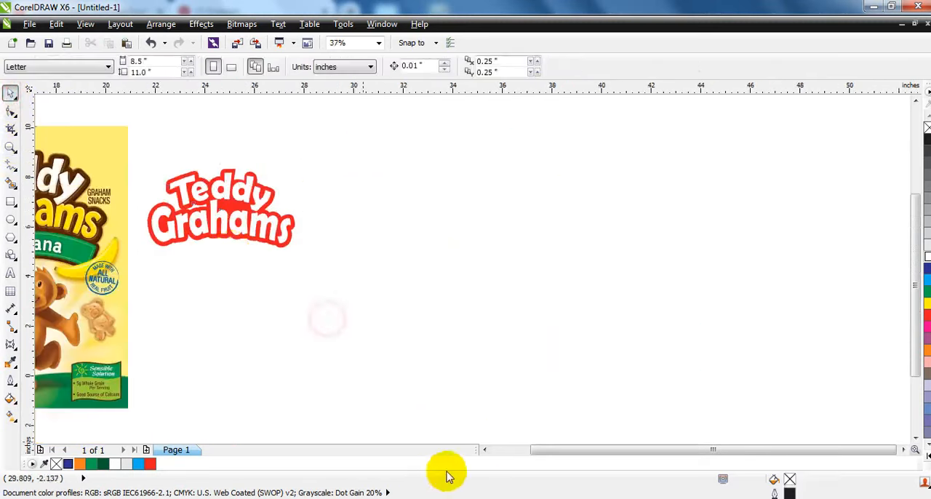
pyautogui.click(484, 450)
pyautogui.click(10, 146)
pyautogui.moveTo(105, 128); pyautogui.dragTo(500, 267)
pyautogui.click(10, 92)
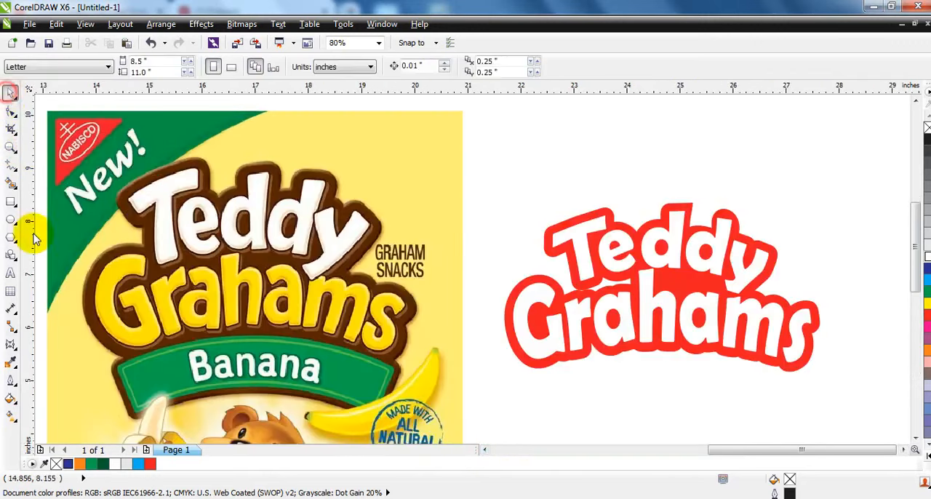
pyautogui.click(10, 361)
pyautogui.click(376, 275)
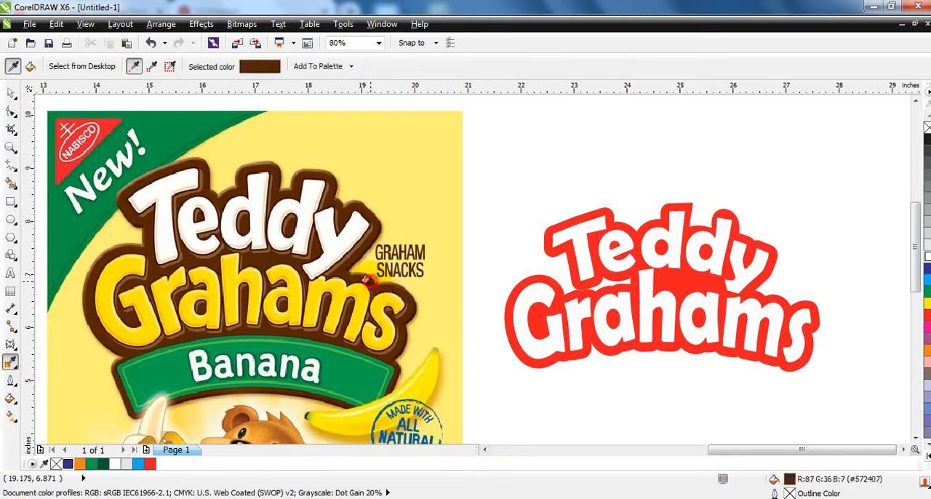
pyautogui.click(535, 354)
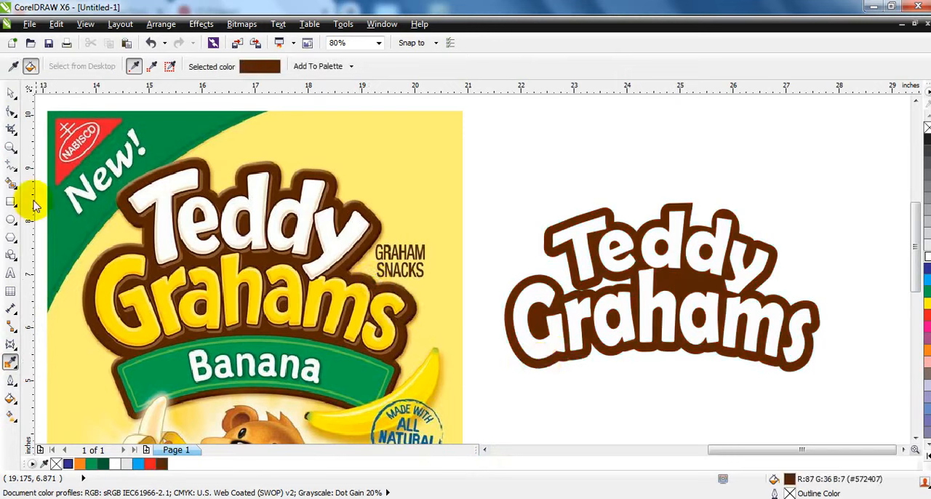
# Ungroup the white Teddy Grahams lettering into separate words
pyautogui.click(11, 93)
pyautogui.click(613, 272)
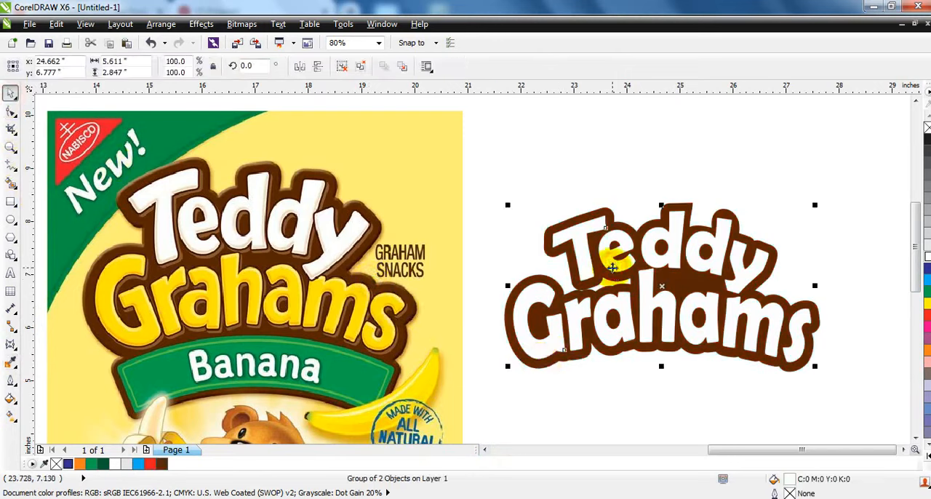
pyautogui.click(339, 66)
pyautogui.click(424, 196)
pyautogui.click(625, 339)
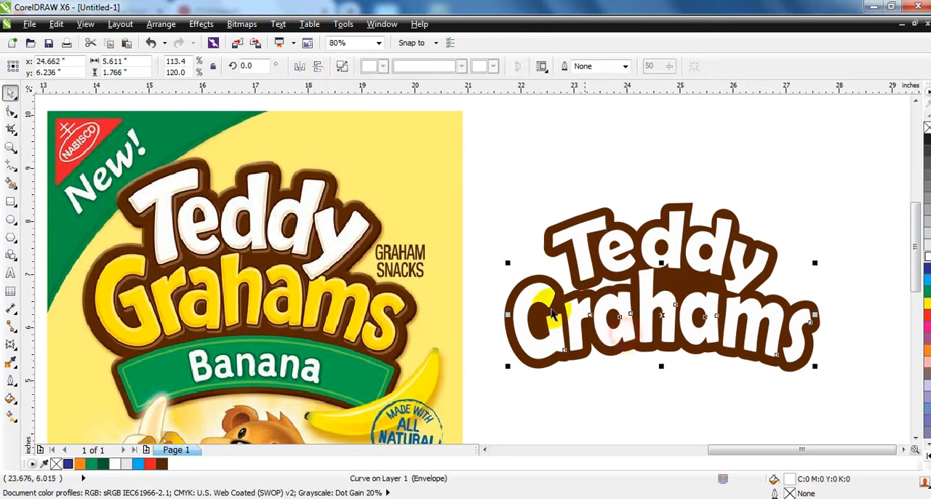
pyautogui.click(535, 331)
pyautogui.click(644, 265)
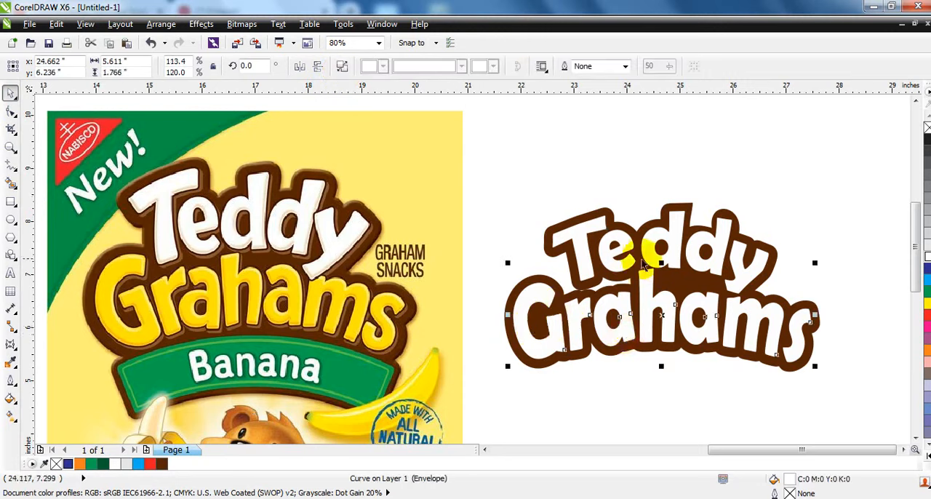
# Place a copy of both white words in the empty area straight below the brown-backed logo
pyautogui.keyDown('shift'); pyautogui.click(676, 266); pyautogui.keyUp('shift')
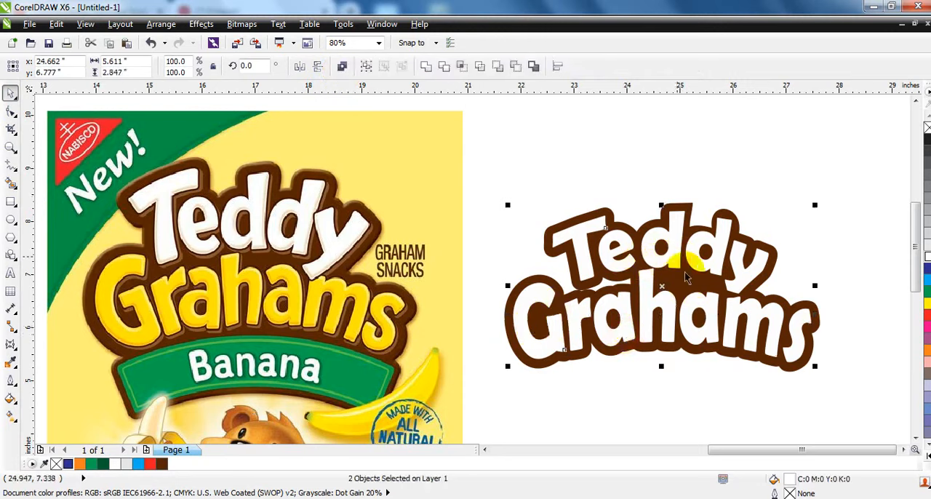
pyautogui.click(915, 438)
pyautogui.moveTo(685, 254); pyautogui.dragTo(695, 411)
# Fill the copied Grahams word with yellow and convert it to a 300 dpi CMYK bitmap with a transparent background
pyautogui.click(813, 356)
pyautogui.click(700, 336)
pyautogui.click(698, 426)
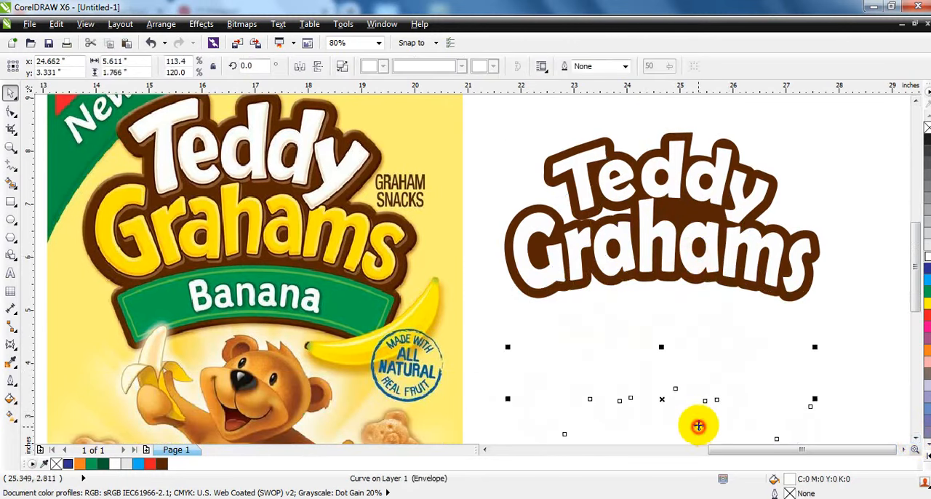
pyautogui.click(926, 302)
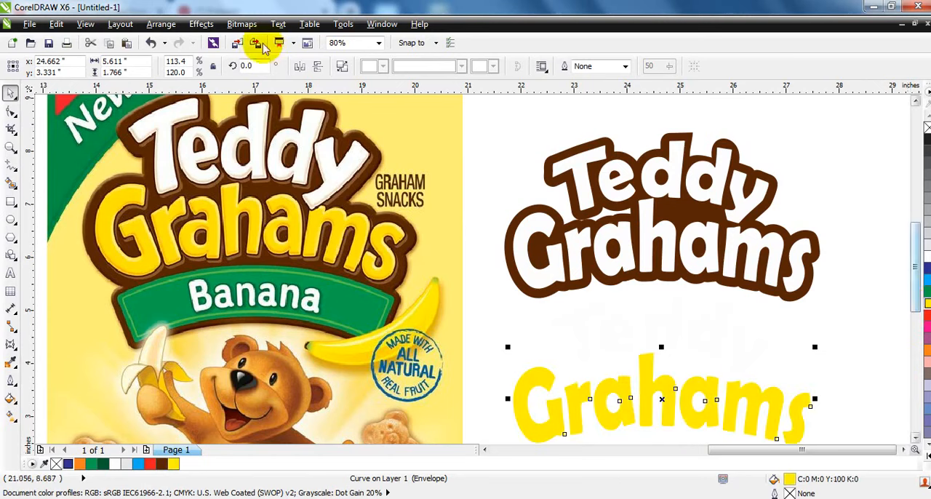
pyautogui.click(240, 24)
pyautogui.click(251, 38)
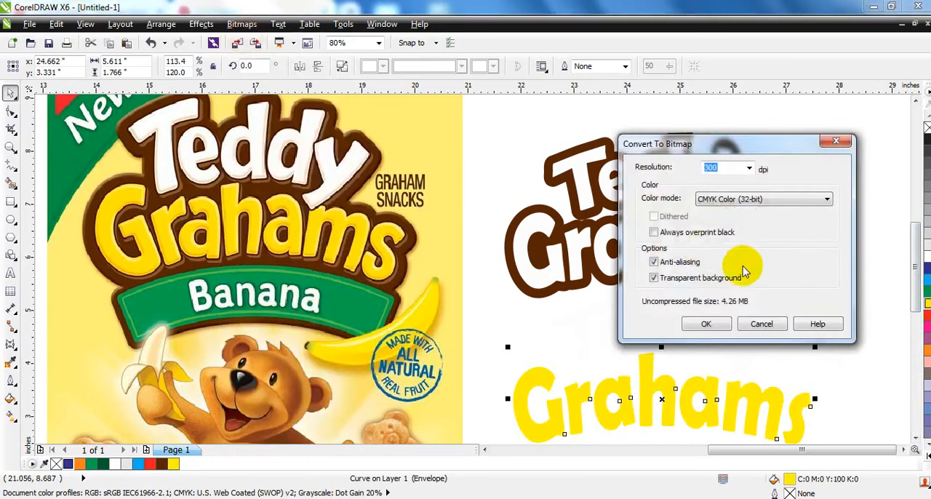
pyautogui.click(706, 323)
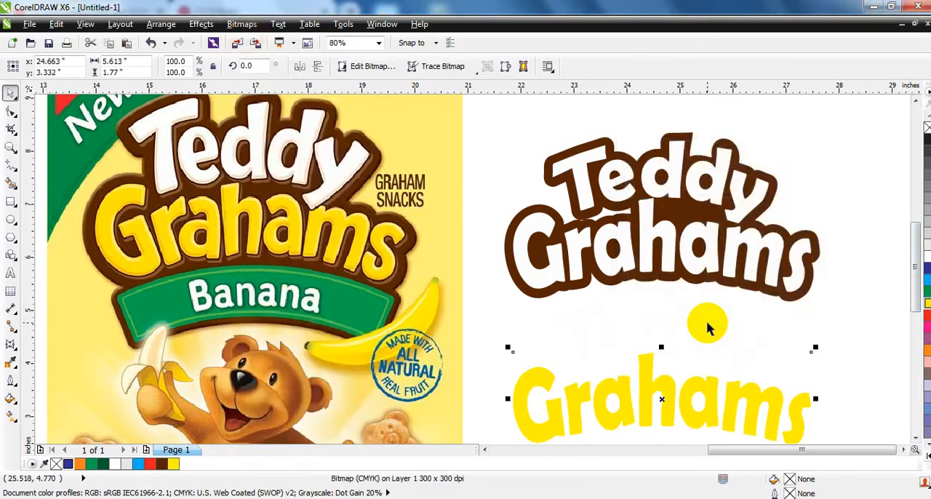
# Open the Grahams bitmap in Corel PHOTO-PAINT and apply the Plastic texture effect with depth 22 and smoothness 34
pyautogui.click(366, 66)
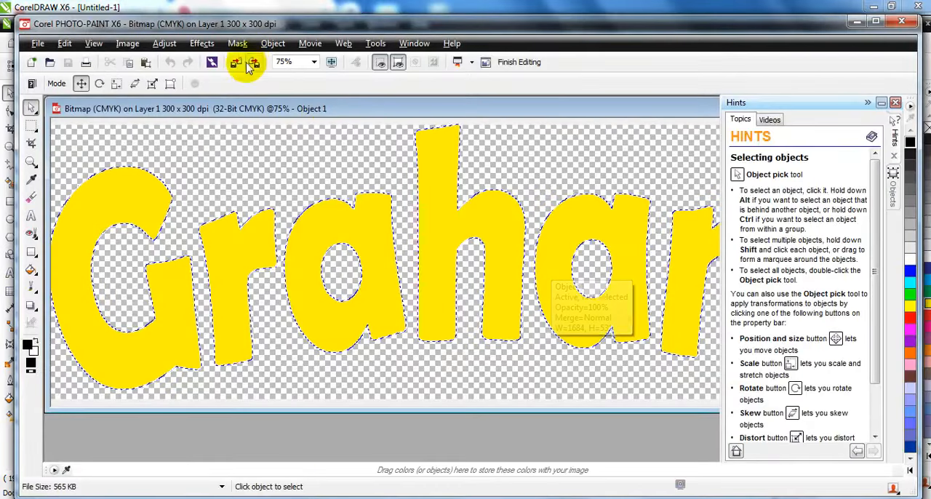
pyautogui.click(206, 45)
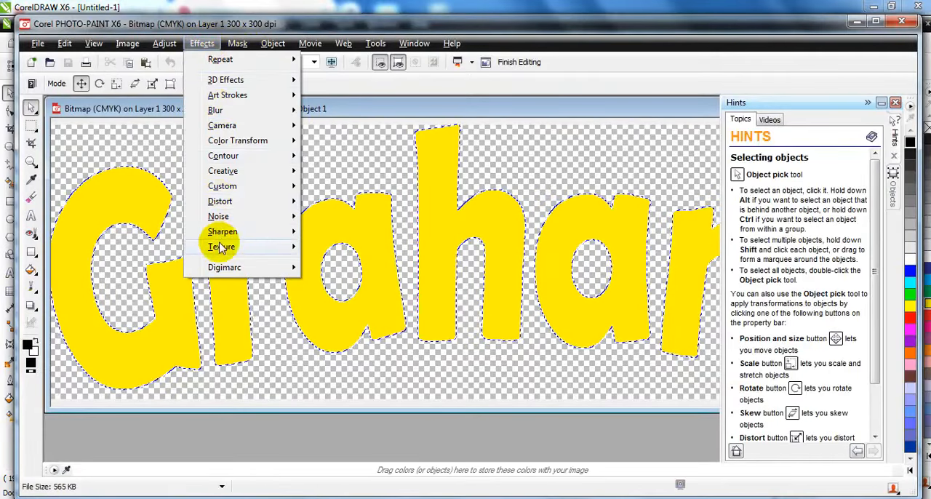
pyautogui.moveTo(222, 247)
pyautogui.click(339, 339)
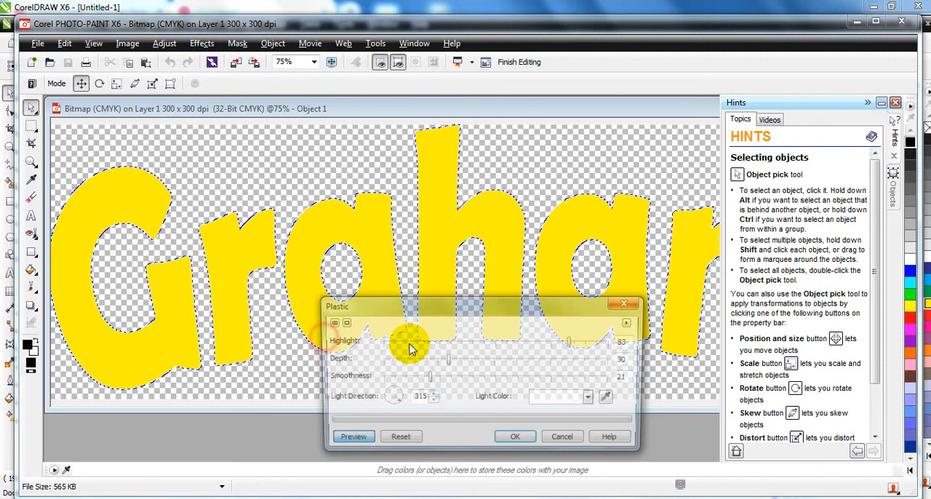
pyautogui.click(445, 378)
pyautogui.click(431, 362)
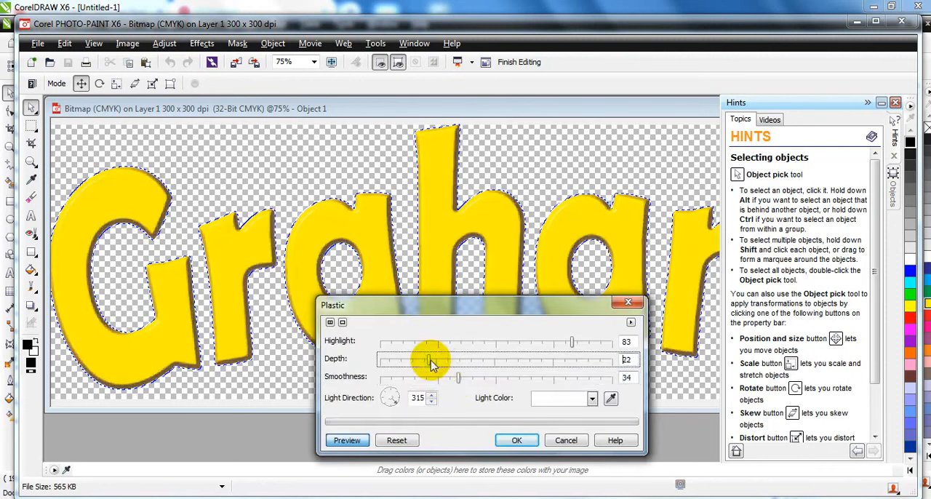
pyautogui.click(513, 439)
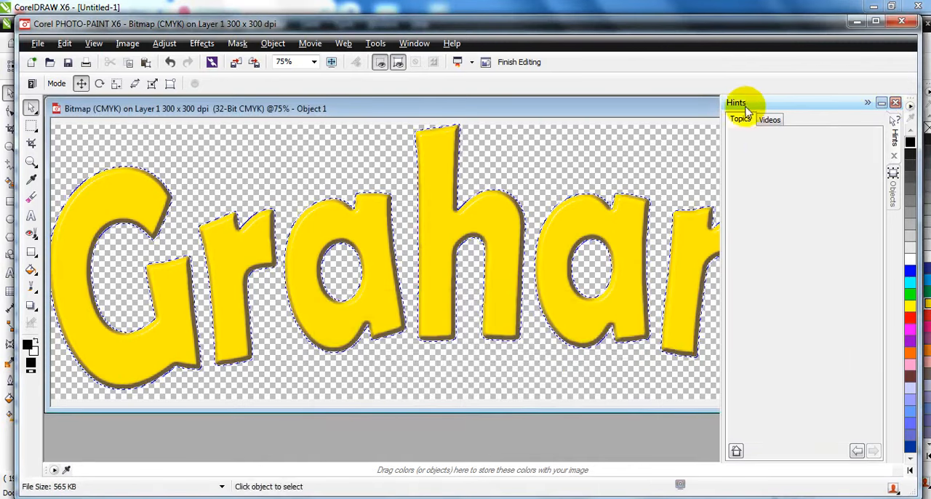
# Save the edited bitmap back to CorelDRAW, close PHOTO-PAINT, and center the yellow Grahams over the white Grahams in the logo
pyautogui.click(895, 103)
pyautogui.click(900, 108)
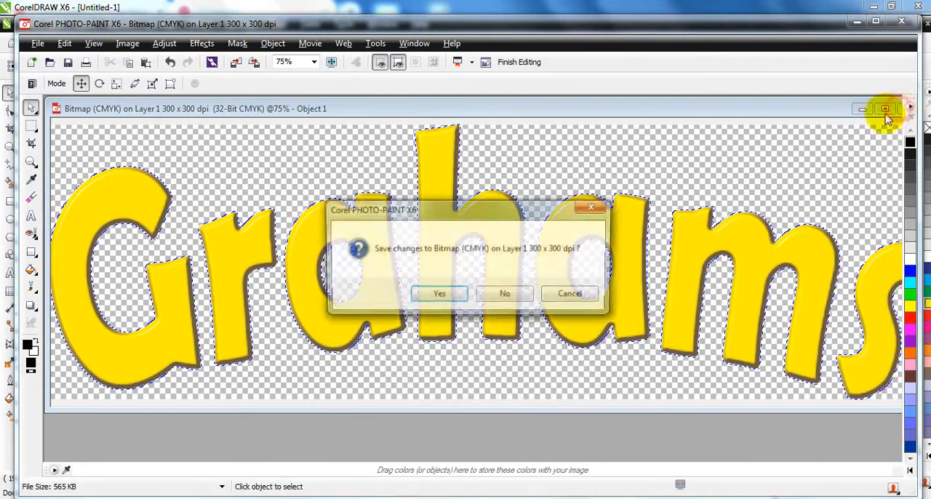
pyautogui.click(436, 295)
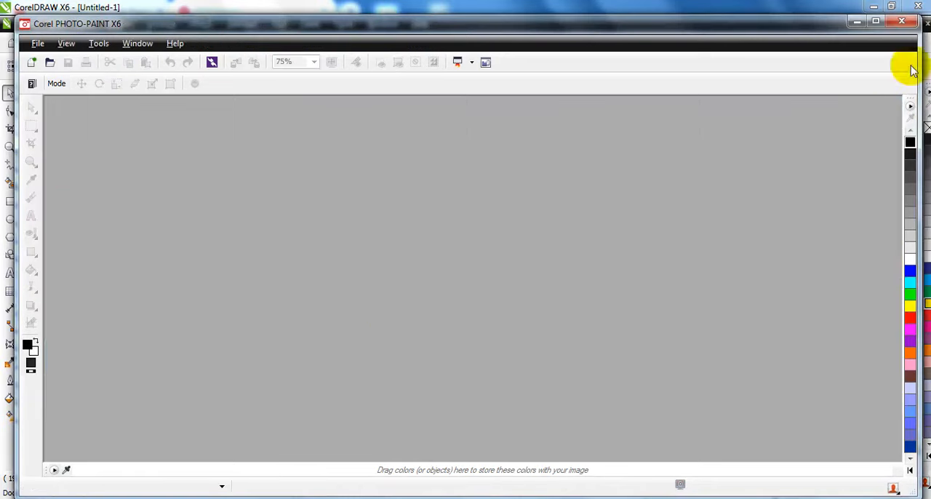
pyautogui.click(909, 25)
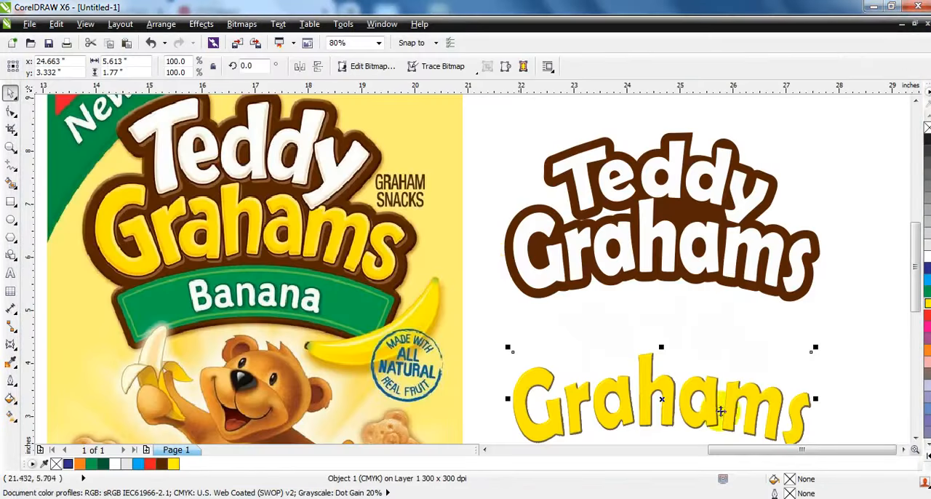
pyautogui.keyDown('shift'); pyautogui.click(703, 269); pyautogui.keyUp('shift')
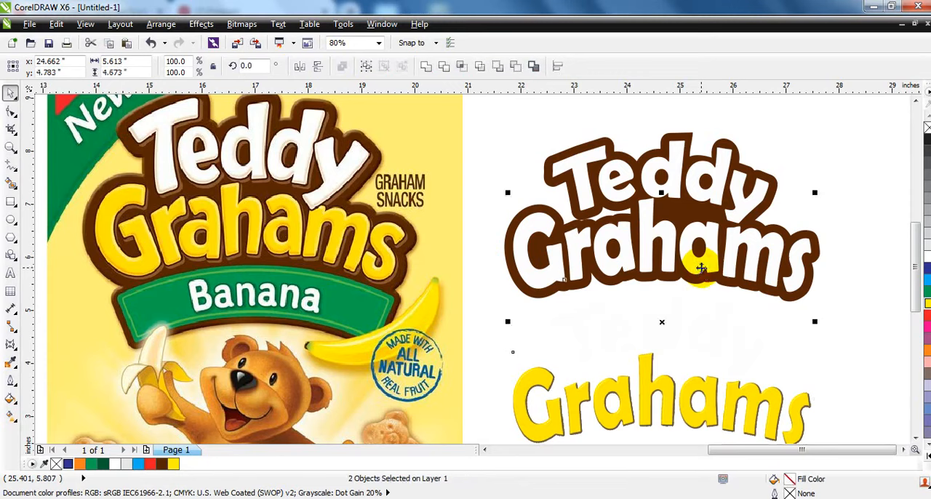
pyautogui.press('c')
# Convert the copied white Teddy word to a 300 dpi CMYK bitmap with a transparent background and open it in Corel PHOTO-PAINT
pyautogui.click(740, 355)
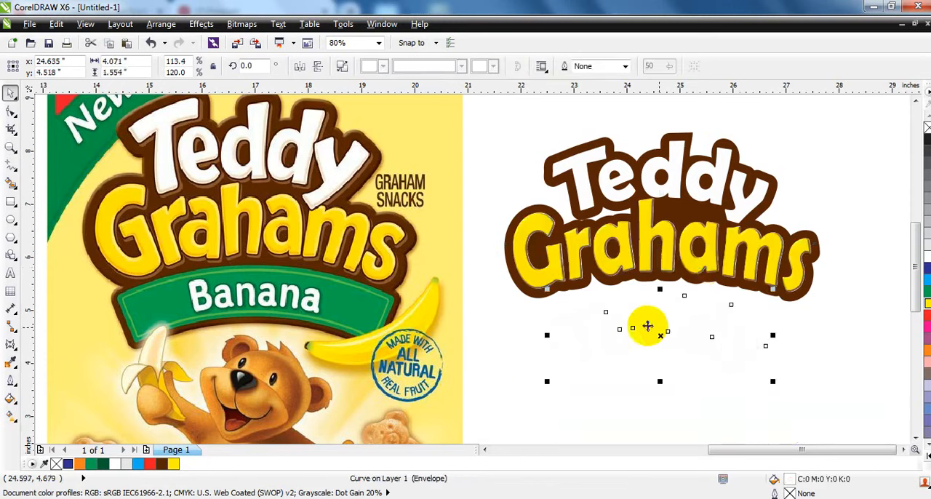
pyautogui.click(244, 26)
pyautogui.click(245, 37)
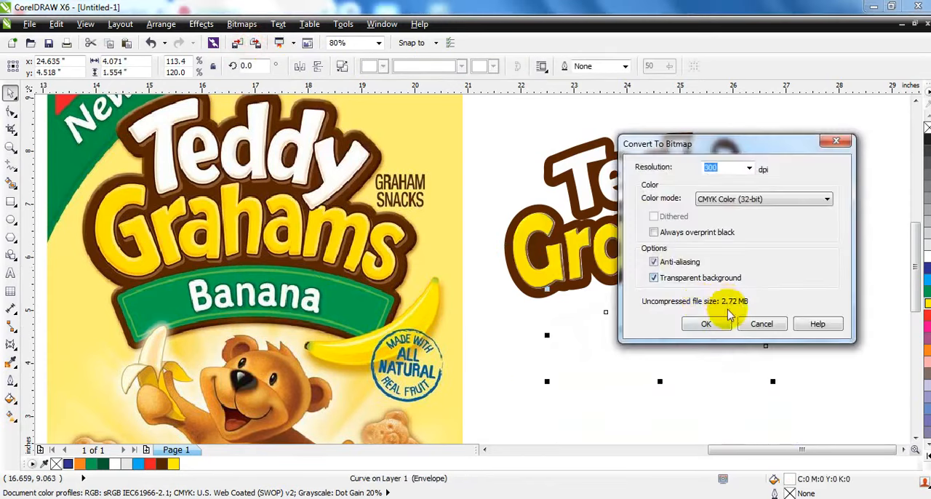
pyautogui.click(718, 320)
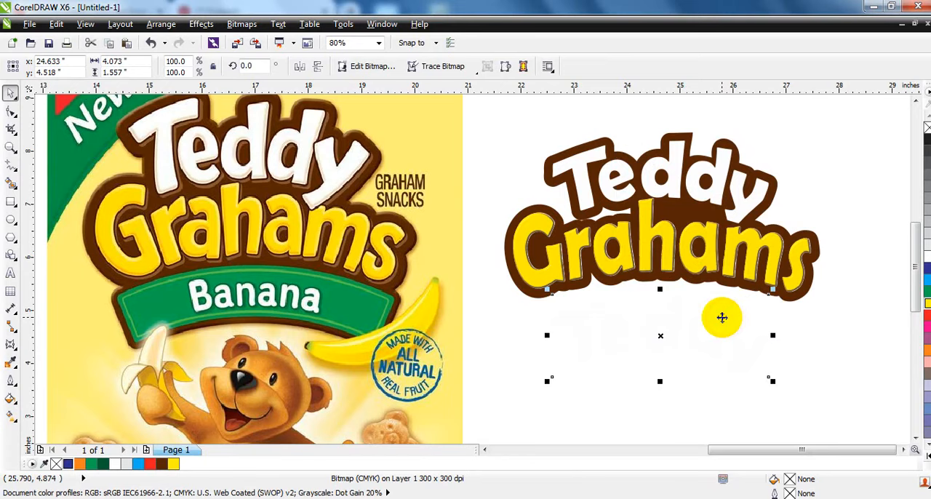
pyautogui.doubleClick(518, 296)
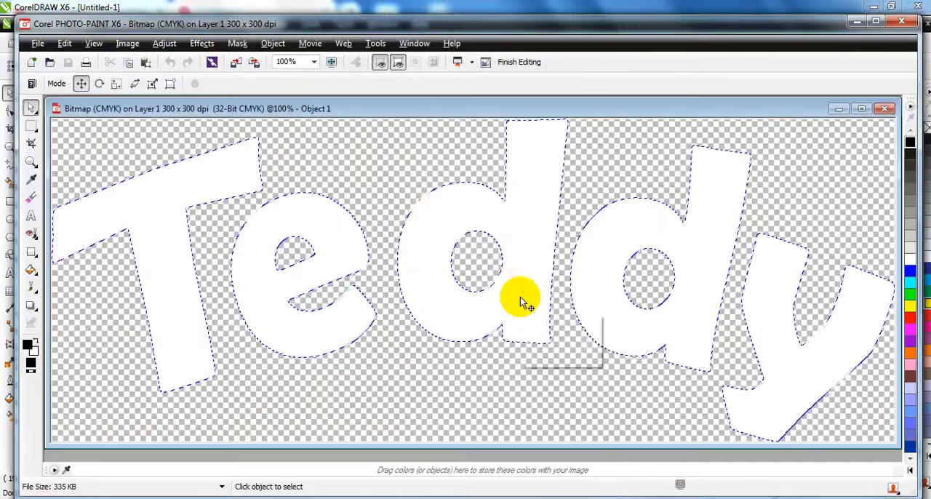
# Apply the Plastic texture effect to the Teddy bitmap with highlight 83, depth 27 and smoothness 34
pyautogui.click(202, 44)
pyautogui.moveTo(240, 248)
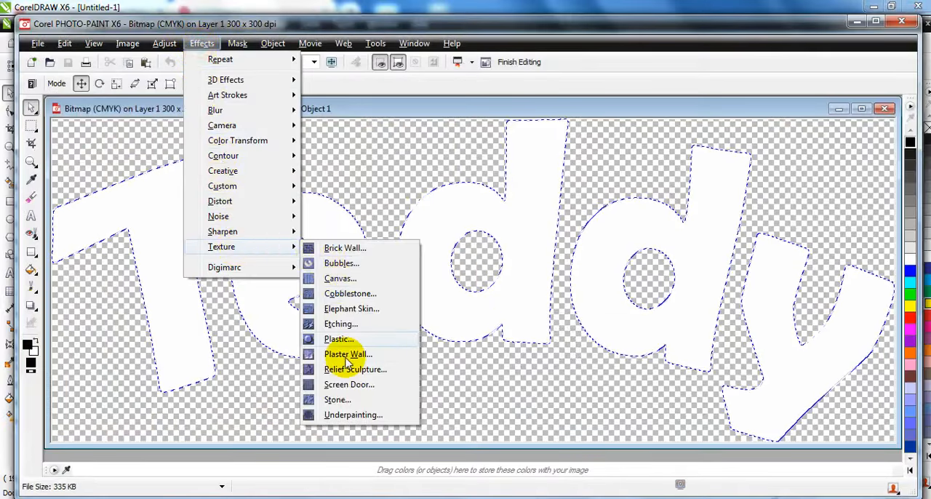
pyautogui.click(336, 342)
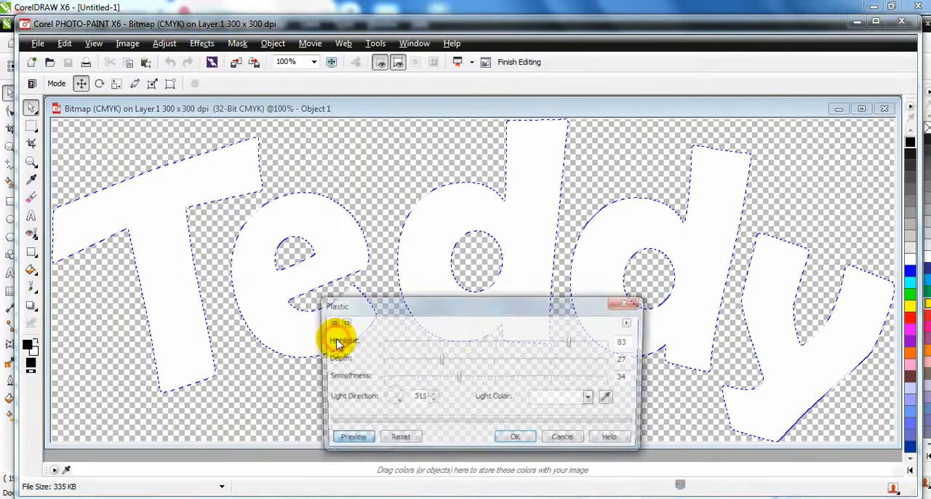
pyautogui.click(509, 439)
# Save the edited bitmap back to CorelDRAW, close PHOTO-PAINT, and center the embossed Teddy over the white Teddy in the logo
pyautogui.click(884, 109)
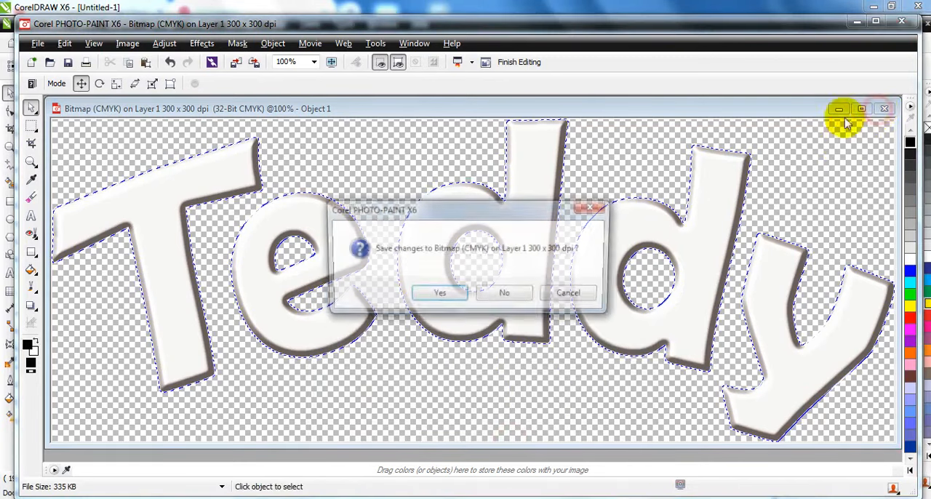
pyautogui.click(432, 294)
pyautogui.click(901, 21)
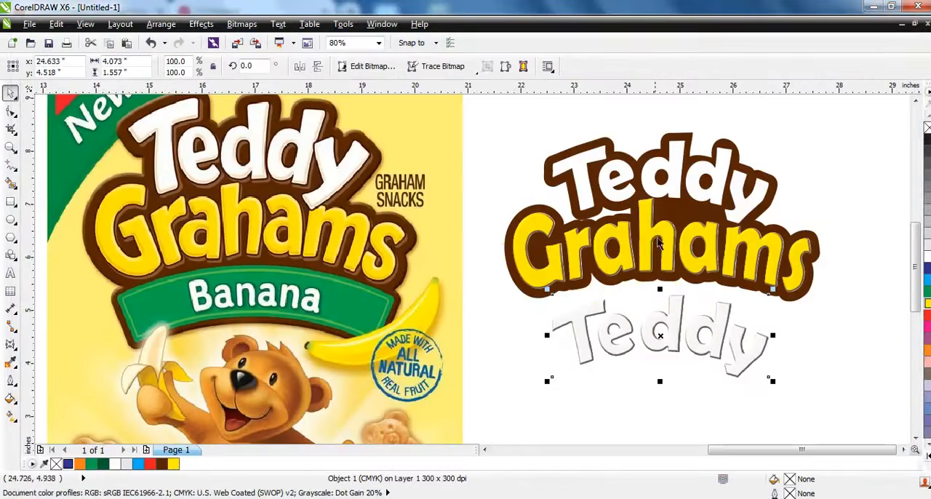
pyautogui.keyDown('shift'); pyautogui.click(678, 188); pyautogui.keyUp('shift')
pyautogui.press('c')
pyautogui.press('e')
pyautogui.click(822, 163)
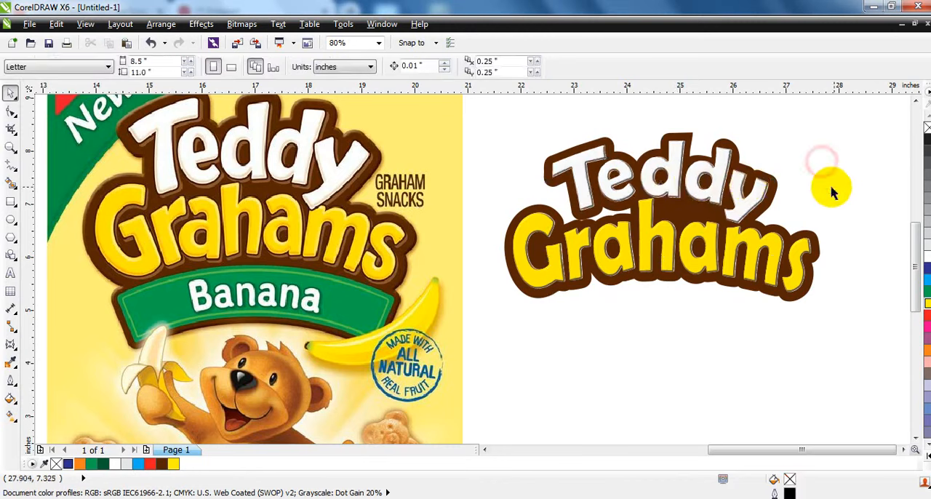
# PowerClip the embossed Teddy and Grahams bitmaps inside their matching white word curves
pyautogui.click(755, 200)
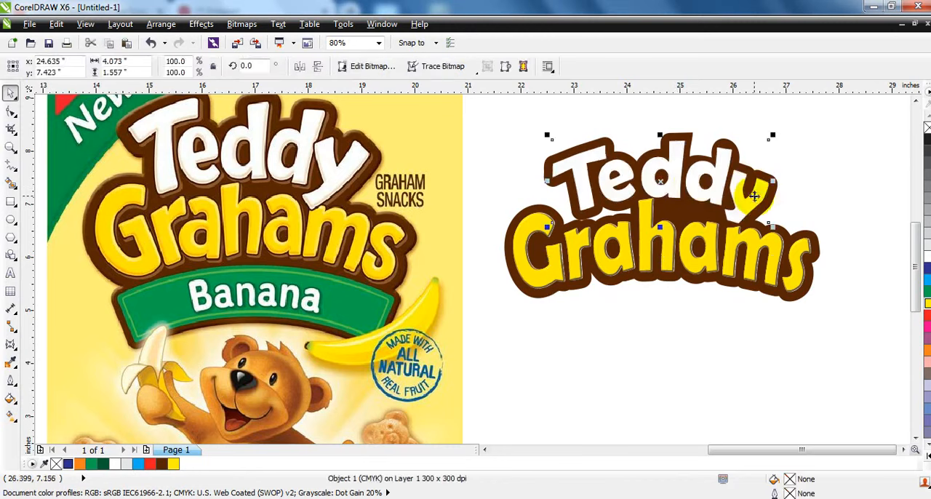
pyautogui.click(742, 195)
pyautogui.click(472, 291)
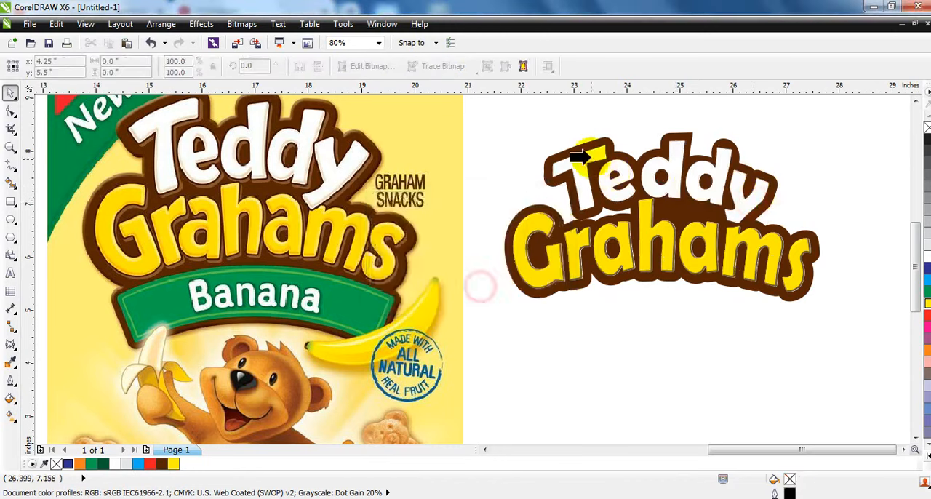
pyautogui.click(590, 154)
pyautogui.click(605, 266)
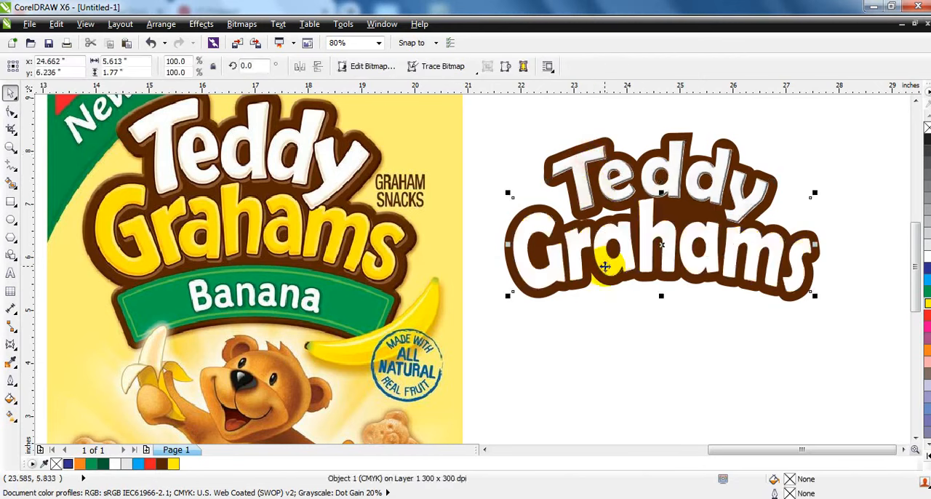
pyautogui.click(586, 244)
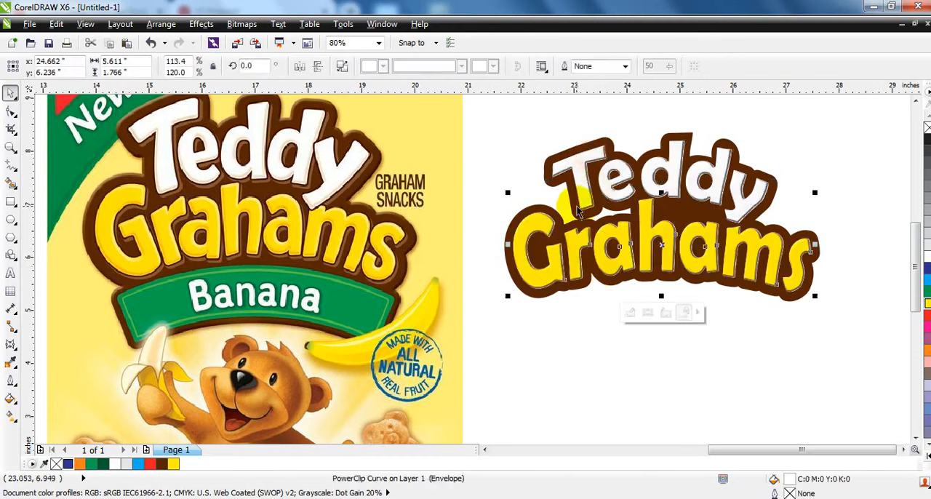
# Give both words an 8 pt outline with rounded corners and round line caps, placed behind the fill
pyautogui.keyDown('shift'); pyautogui.click(586, 202); pyautogui.keyUp('shift')
pyautogui.click(9, 371)
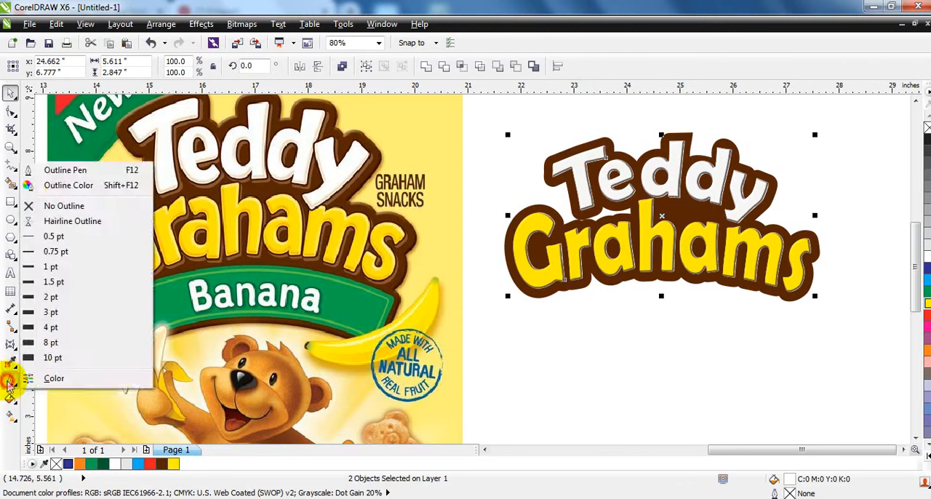
pyautogui.click(62, 168)
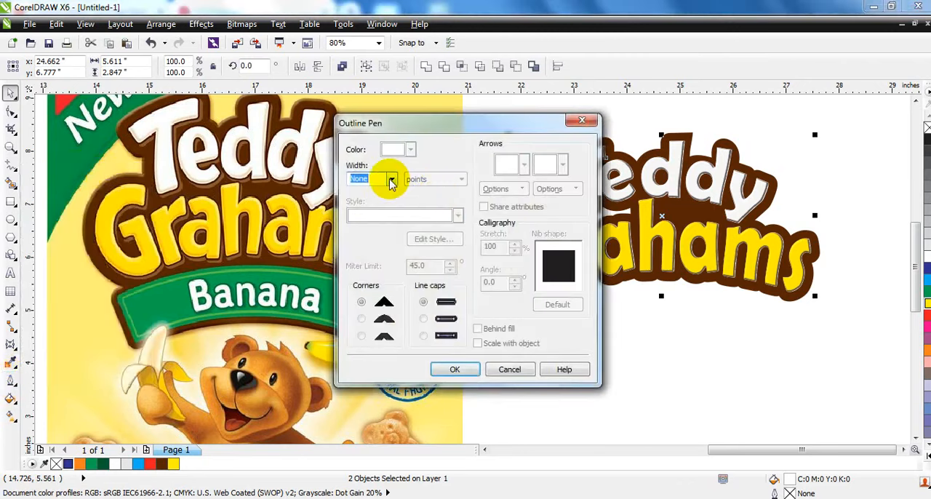
pyautogui.click(391, 179)
pyautogui.click(361, 272)
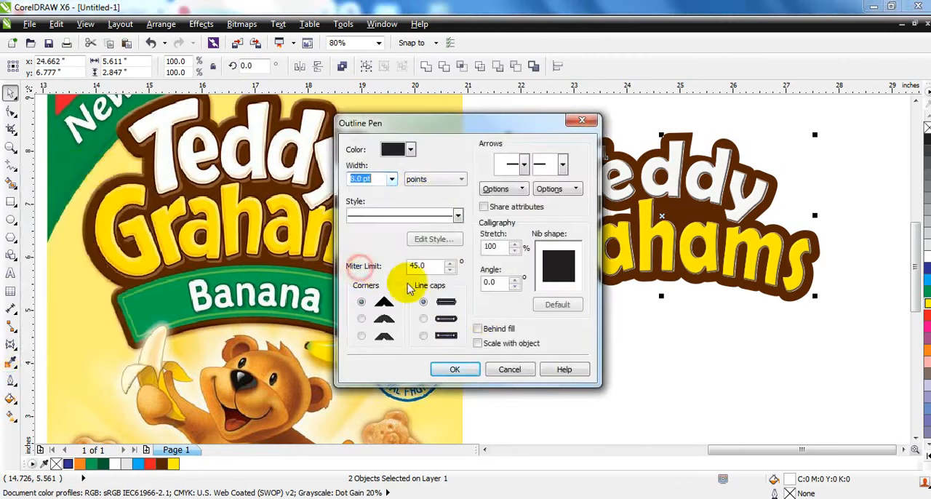
pyautogui.click(424, 318)
pyautogui.click(361, 318)
pyautogui.click(477, 329)
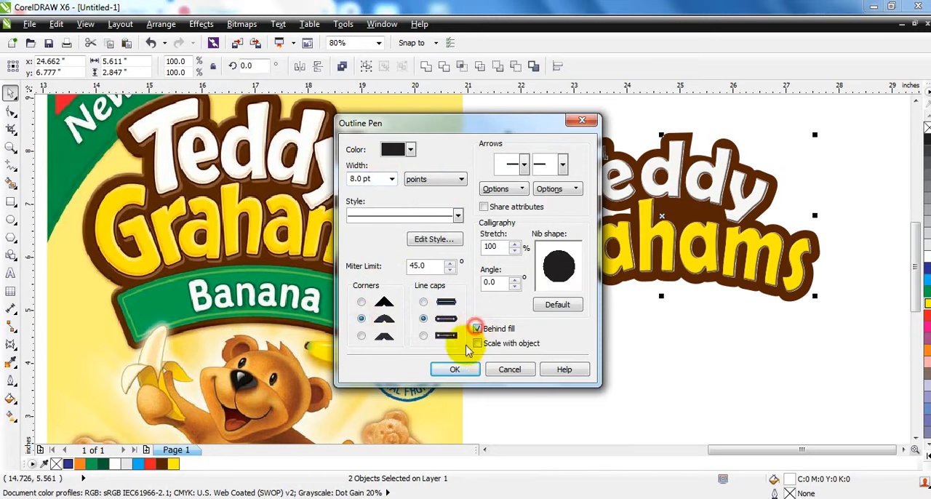
pyautogui.click(455, 370)
# Color the outline of both words C100 M100 Y100 K100 black and set its width to 5 pt
pyautogui.click(924, 456)
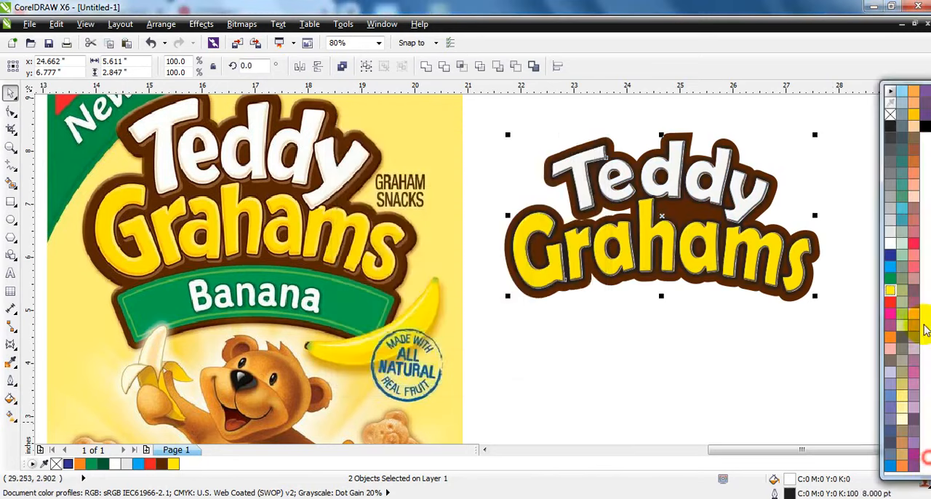
pyautogui.rightClick(924, 131)
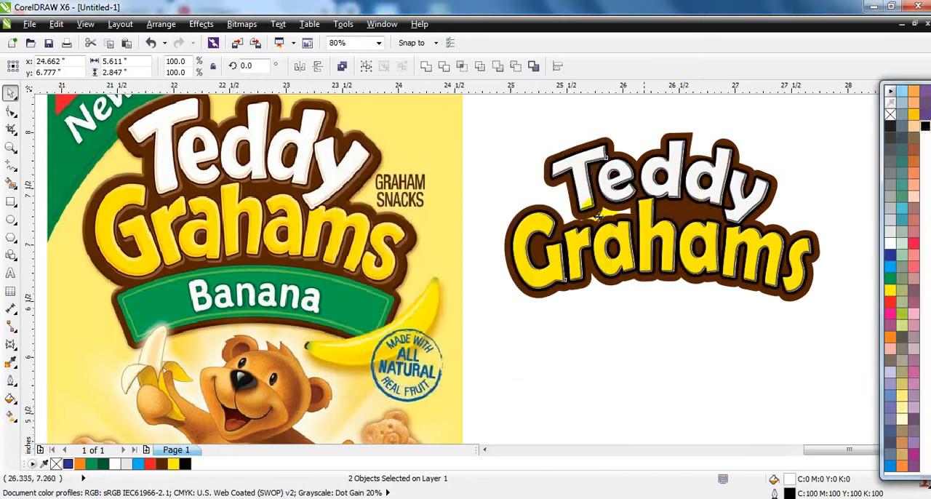
pyautogui.hotkey('shift', 'F2')
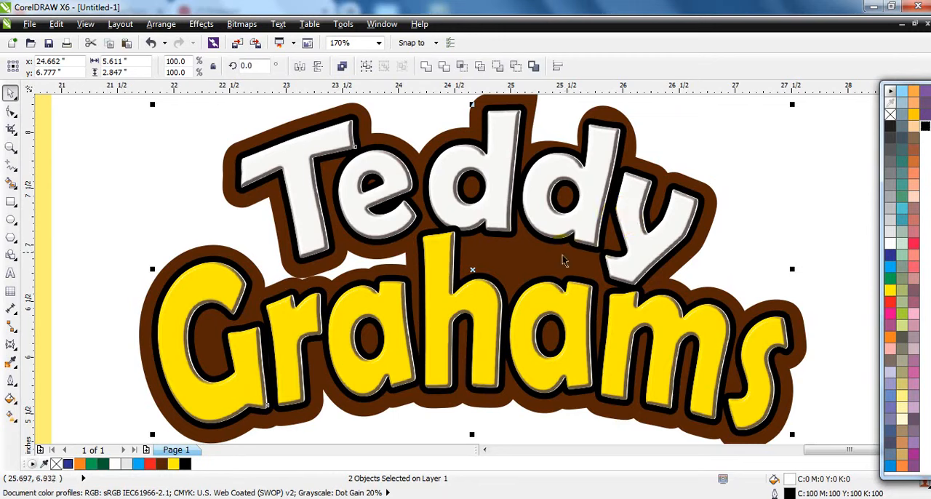
pyautogui.click(10, 389)
pyautogui.click(64, 170)
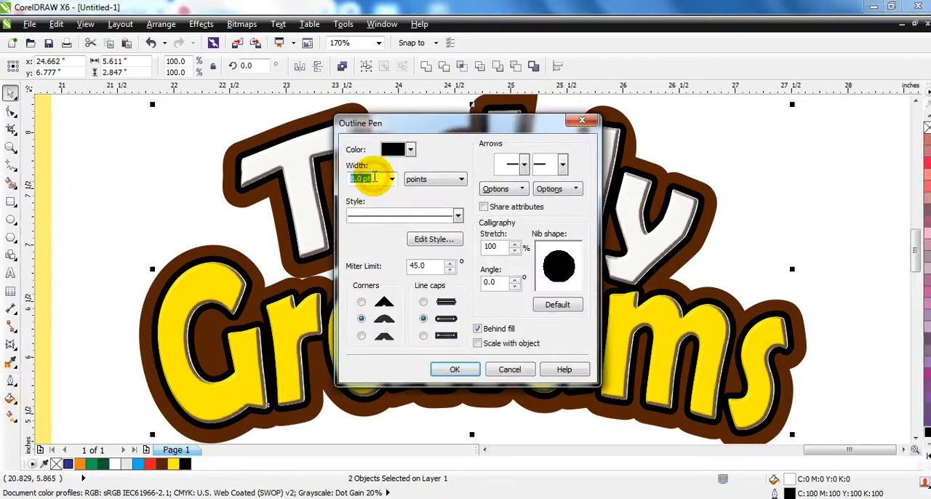
pyautogui.press('Return')
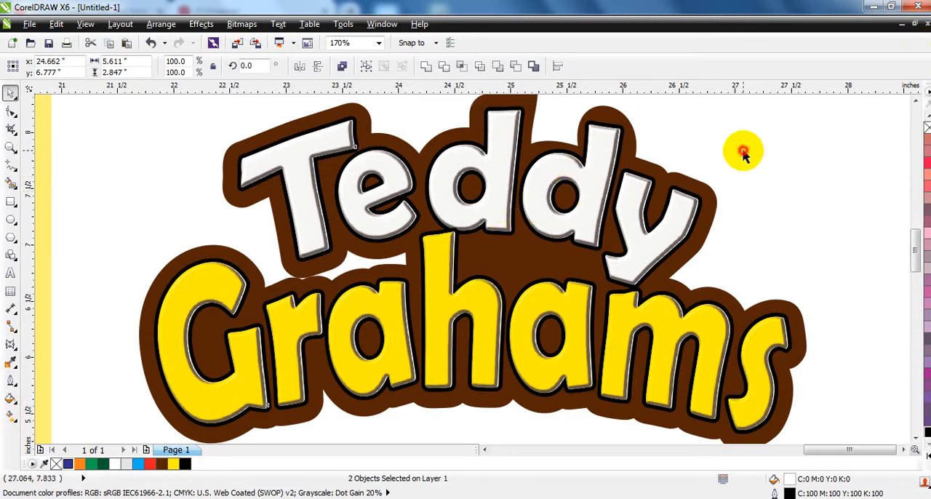
# Edit the Teddy PowerClip contents and stretch the embossed bitmap slightly wider, to about 4.1 inches, to fill its letters
pyautogui.click(601, 157)
pyautogui.rightClick(603, 157)
pyautogui.click(632, 63)
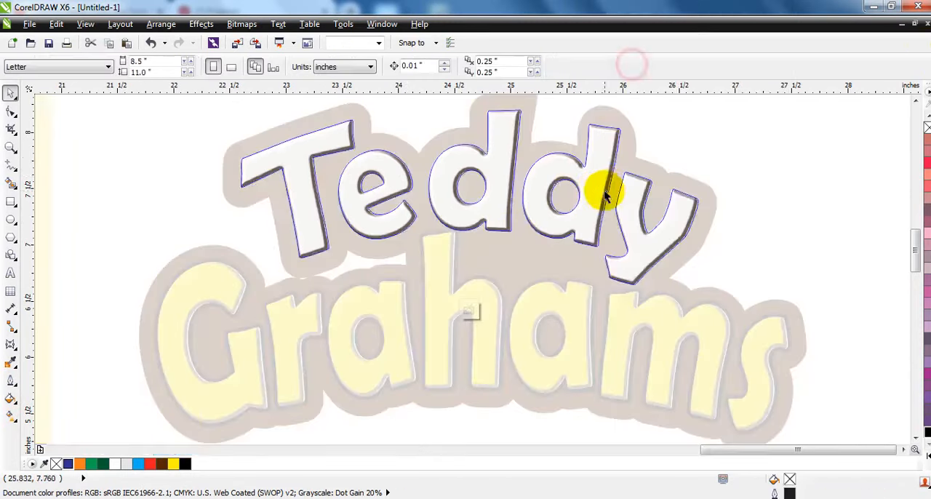
pyautogui.click(599, 185)
pyautogui.moveTo(705, 198); pyautogui.dragTo(708, 198)
pyautogui.keyDown('ctrl'); pyautogui.click(709, 205); pyautogui.keyUp('ctrl')
# Edit the Grahams PowerClip contents and stretch the yellow embossed bitmap slightly wider to fill its letters
pyautogui.click(528, 321)
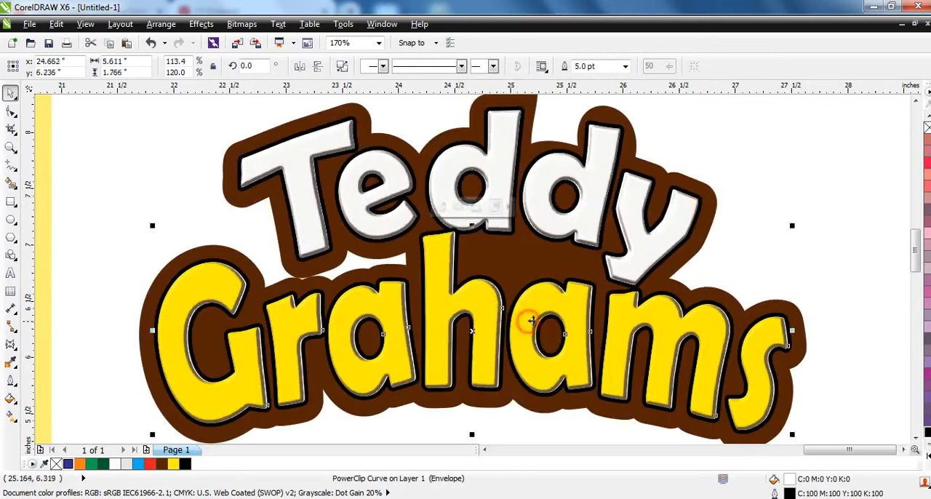
pyautogui.keyDown('ctrl'); pyautogui.click(534, 312); pyautogui.keyUp('ctrl')
pyautogui.moveTo(794, 332); pyautogui.dragTo(796, 331)
pyautogui.keyDown('ctrl'); pyautogui.click(806, 326); pyautogui.keyUp('ctrl')
pyautogui.click(822, 286)
# Weld a slightly offset copy of Teddy and Grahams into one curve and delete the loose Teddy bitmap
pyautogui.click(574, 309)
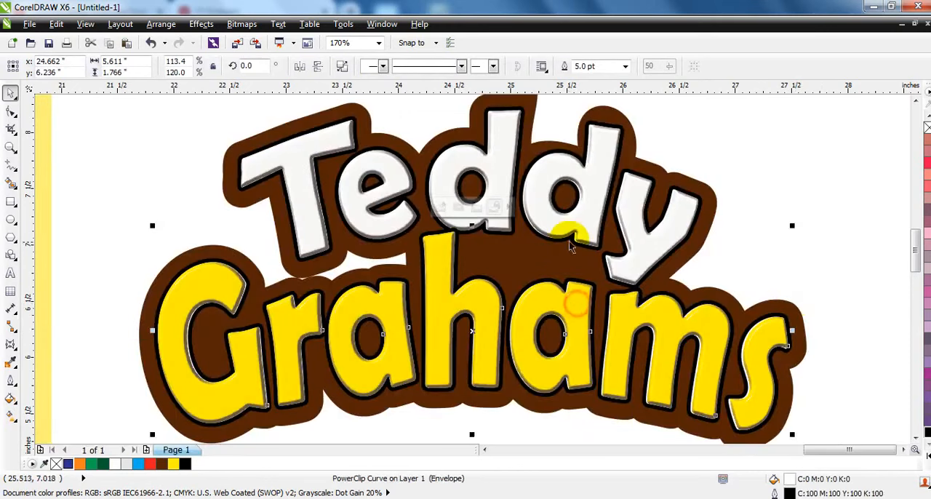
pyautogui.keyDown('shift'); pyautogui.click(579, 232); pyautogui.keyUp('shift')
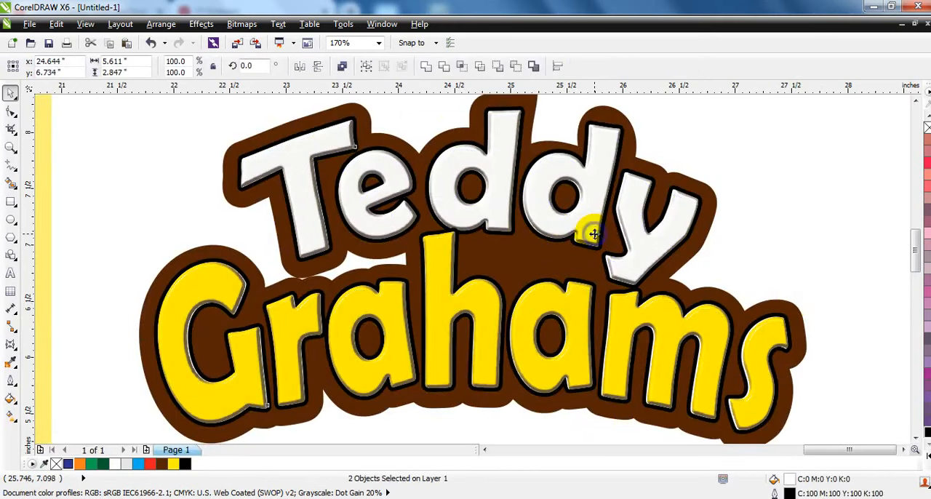
pyautogui.click(427, 67)
pyautogui.click(481, 220)
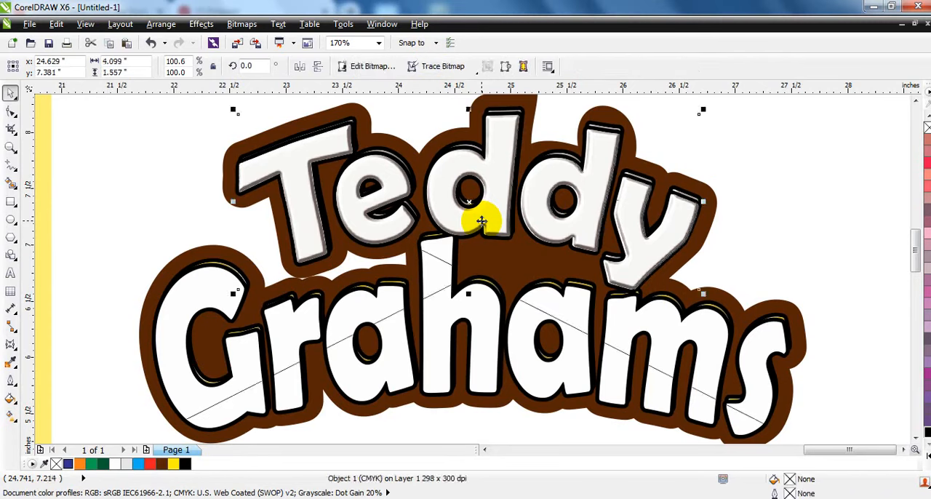
pyautogui.press('Delete')
# Set the welded lettering's frame type to None so it becomes a plain curve
pyautogui.rightClick(480, 301)
pyautogui.moveTo(536, 24)
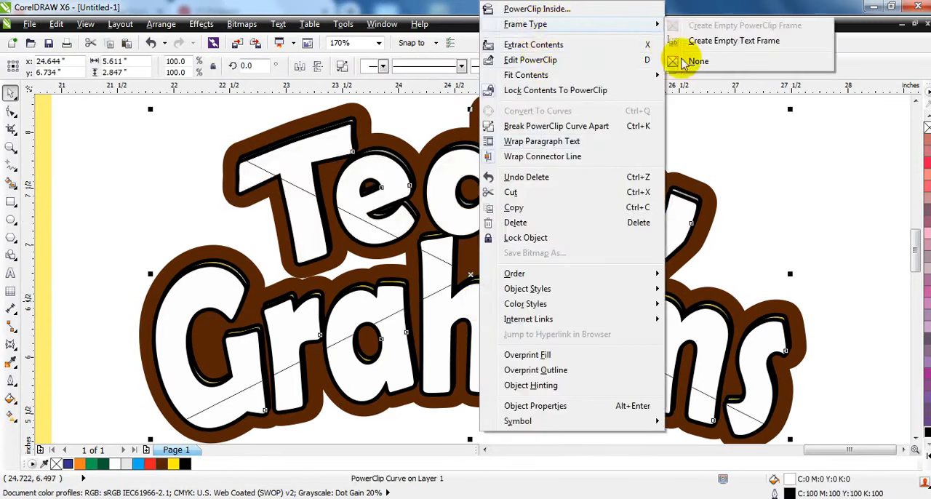
pyautogui.click(682, 62)
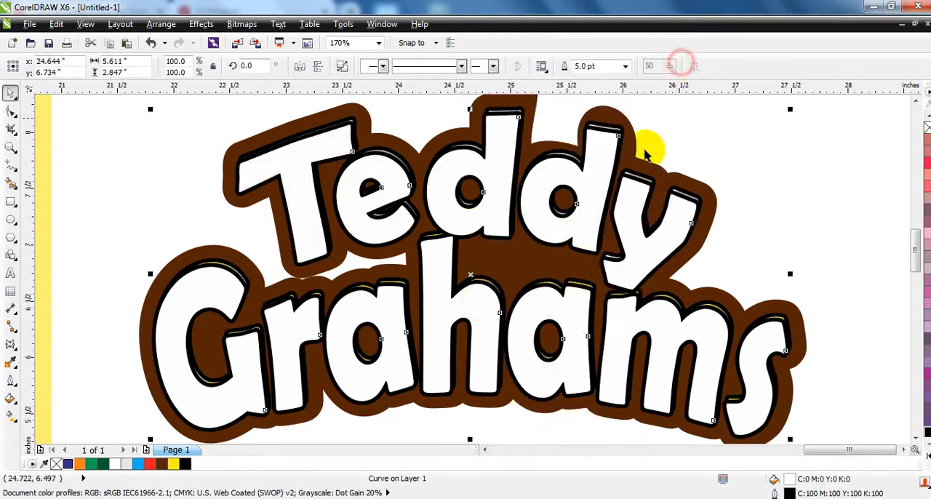
# Color the welded curve's fill and outline a lighter brown, R103 G45 B9, by tinting the logo's dark brown with orange
pyautogui.click(166, 464)
pyautogui.click(923, 443)
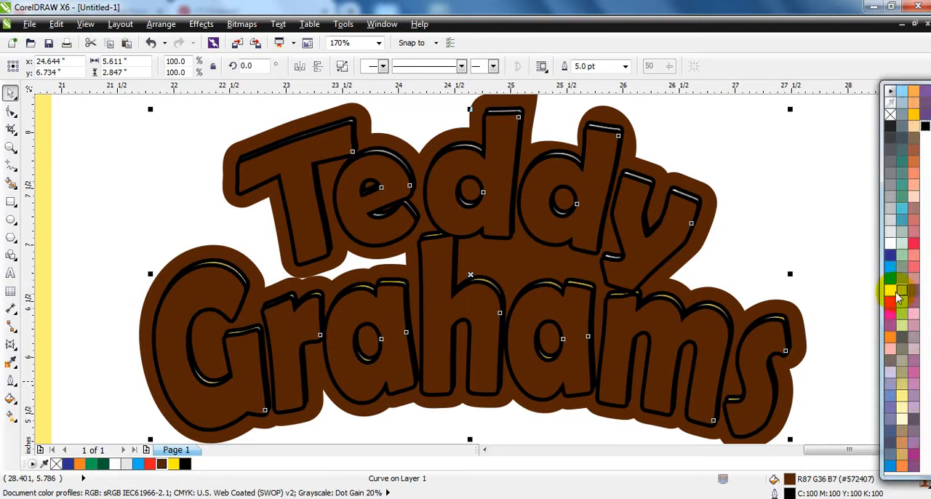
pyautogui.keyDown('ctrl'); pyautogui.click(892, 337); pyautogui.keyUp('ctrl')
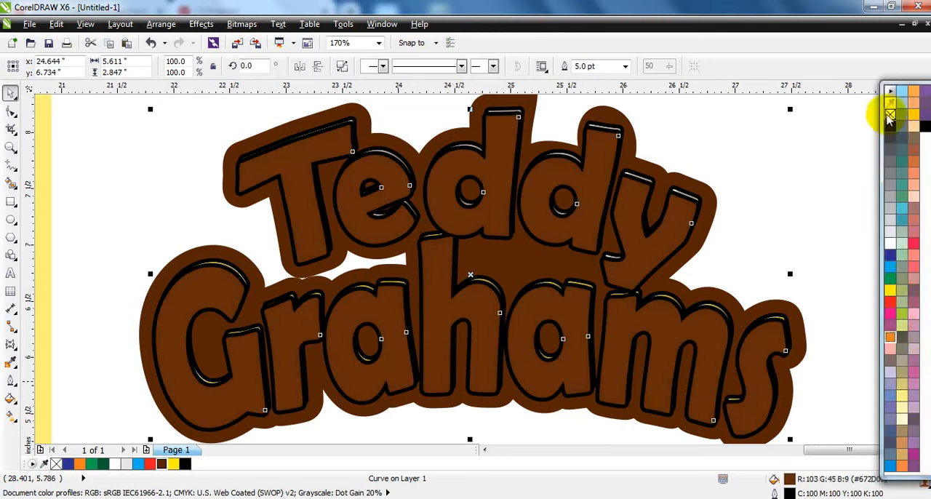
pyautogui.rightClick(161, 464)
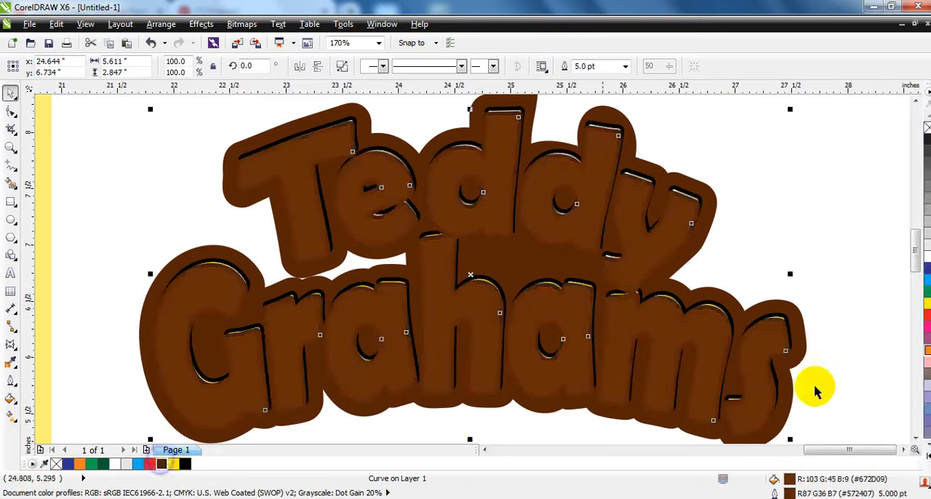
pyautogui.keyDown('ctrl'); pyautogui.rightClick(928, 352); pyautogui.keyUp('ctrl')
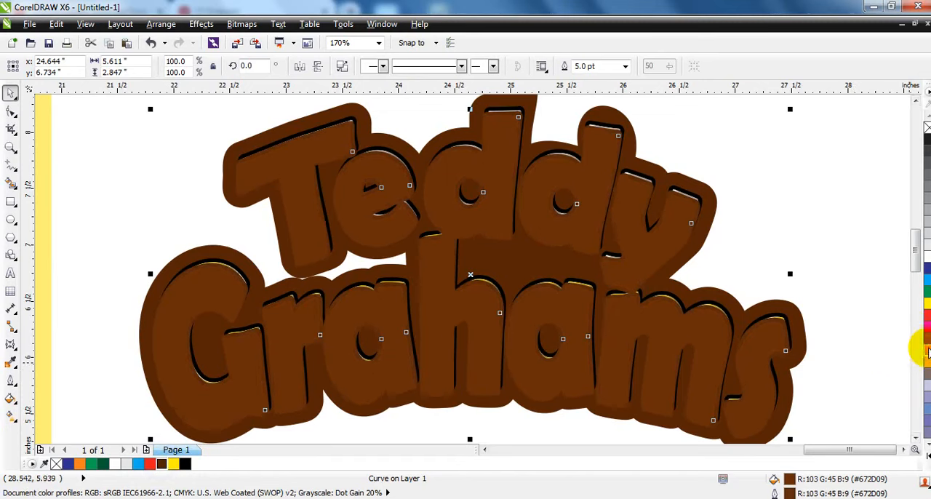
# Move the lighter brown curve back two levels, behind the embossed words, and deselect the logo
pyautogui.hotkey('ctrl', 'pagedown')
pyautogui.hotkey('ctrl', 'pagedown')
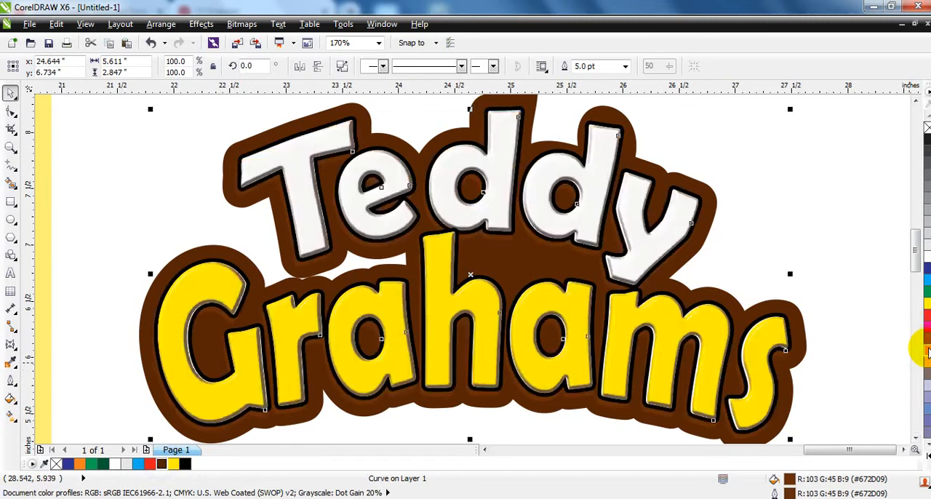
pyautogui.scroll(-2, 727, 240)
pyautogui.click(748, 231)
pyautogui.moveTo(774, 173); pyautogui.dragTo(520, 314)
pyautogui.click(599, 343)
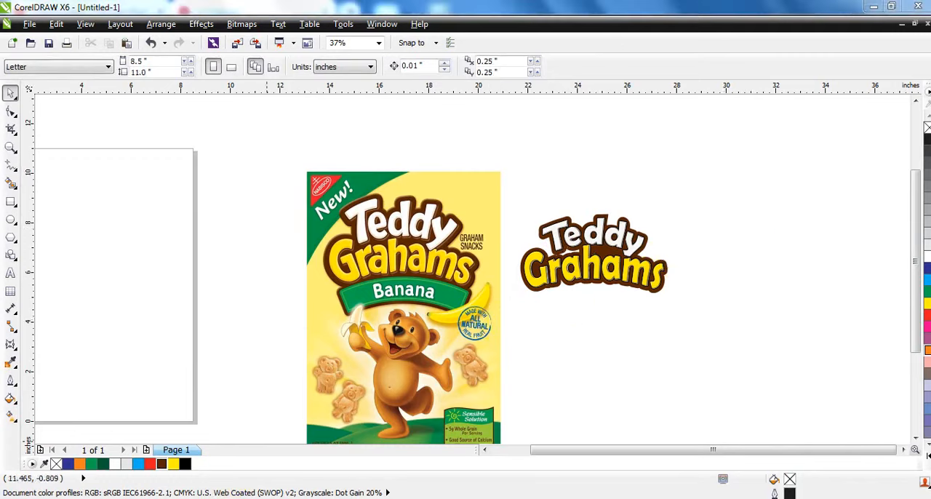